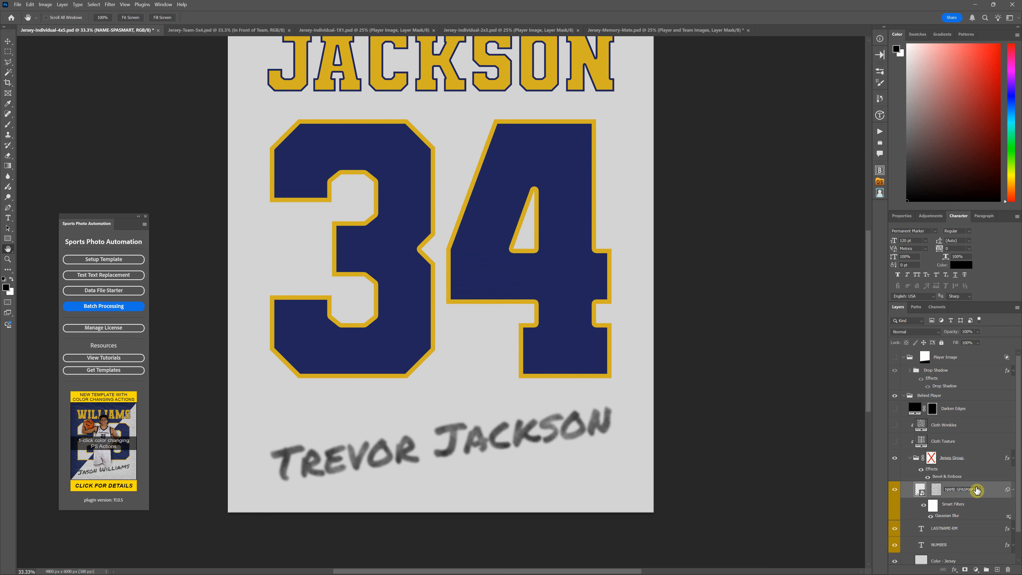
Inspect the text layer inside the NAME-SPASMART smart object, close it, and highlight the smart object's layer name without renaming it
double_click(923, 499)
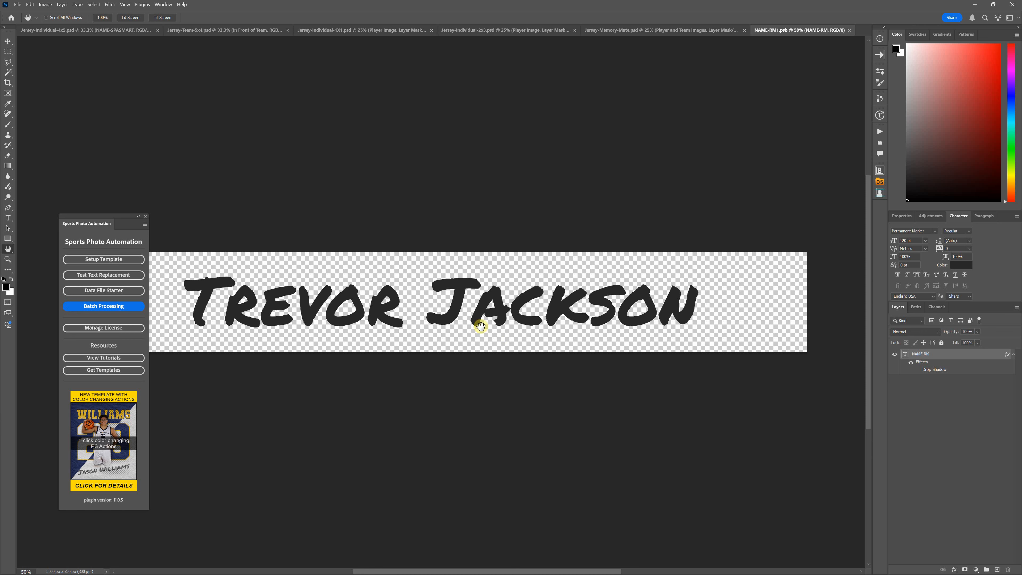
click(849, 31)
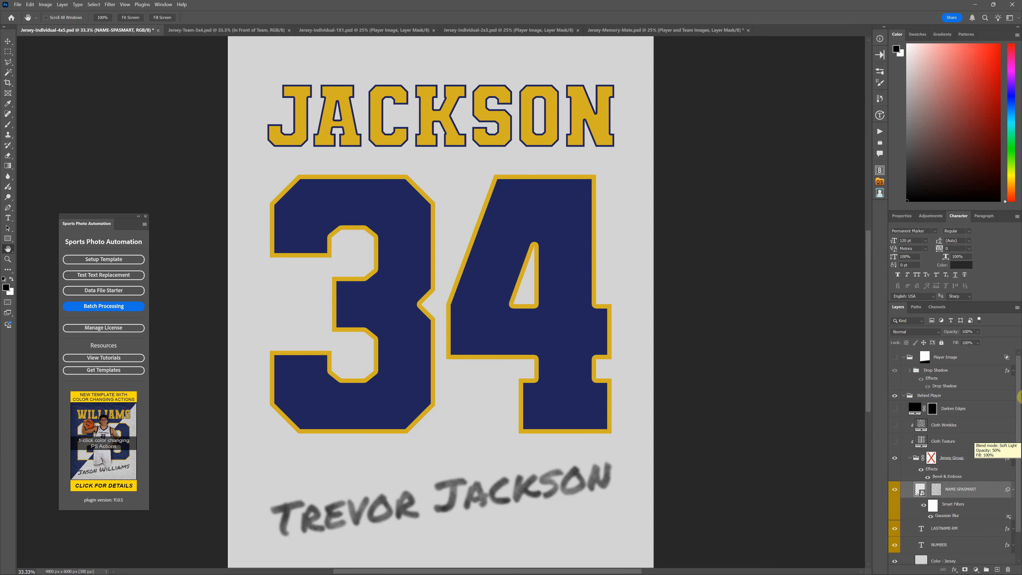
double_click(961, 490)
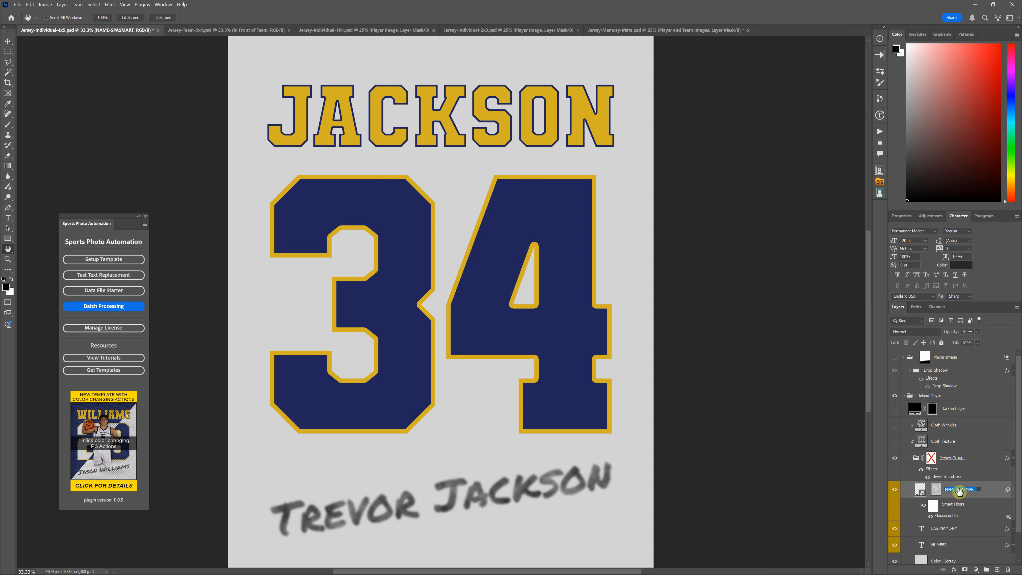
drag(957, 489, 981, 490)
click(988, 491)
Enable the Jersey Group's layer mask and examine the mesh holes in the jersey up close
right_click(931, 462)
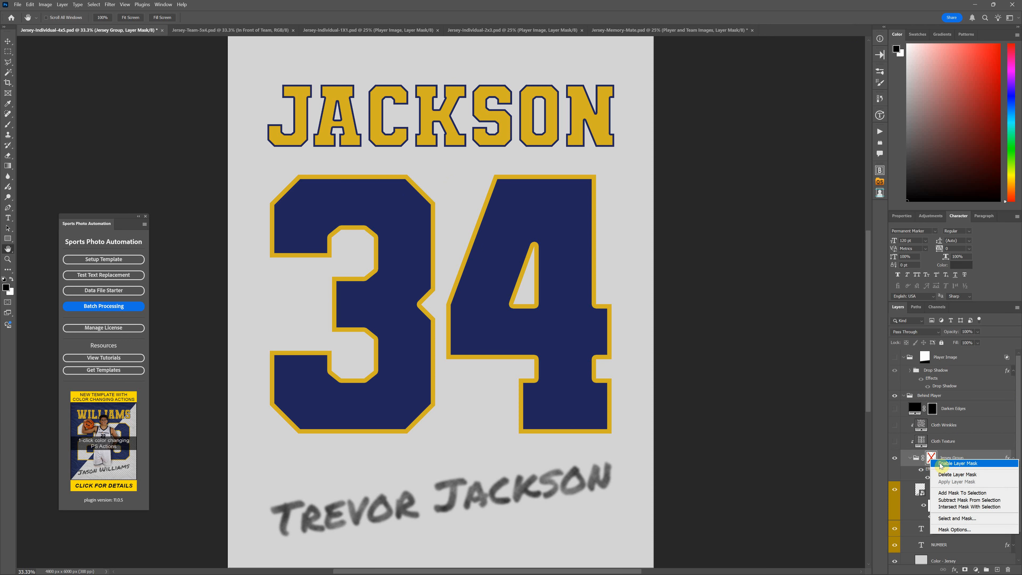
click(940, 463)
scroll(606, 307, up, 2)
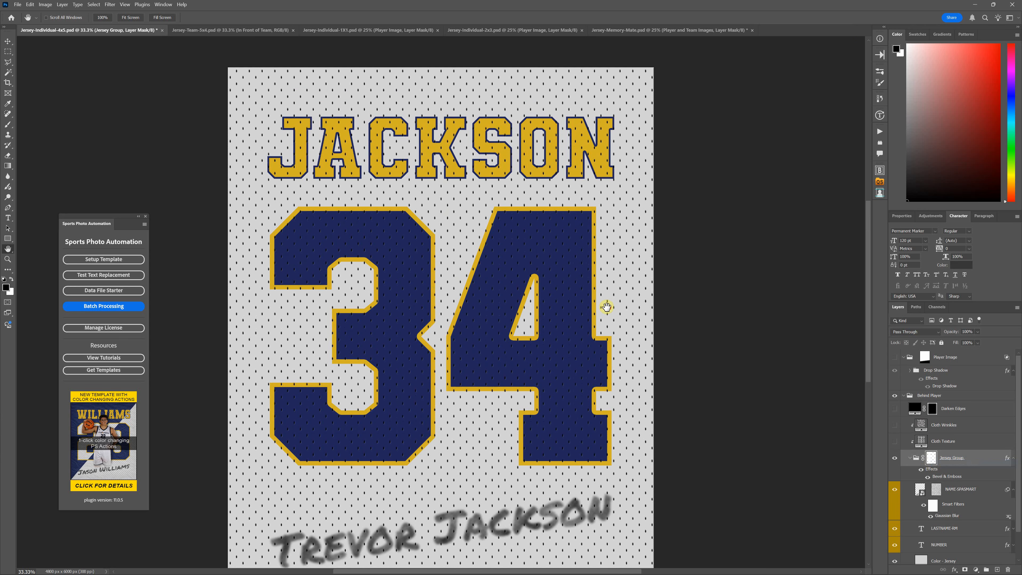
scroll(607, 307, up, 5)
key(ctrl+plus)
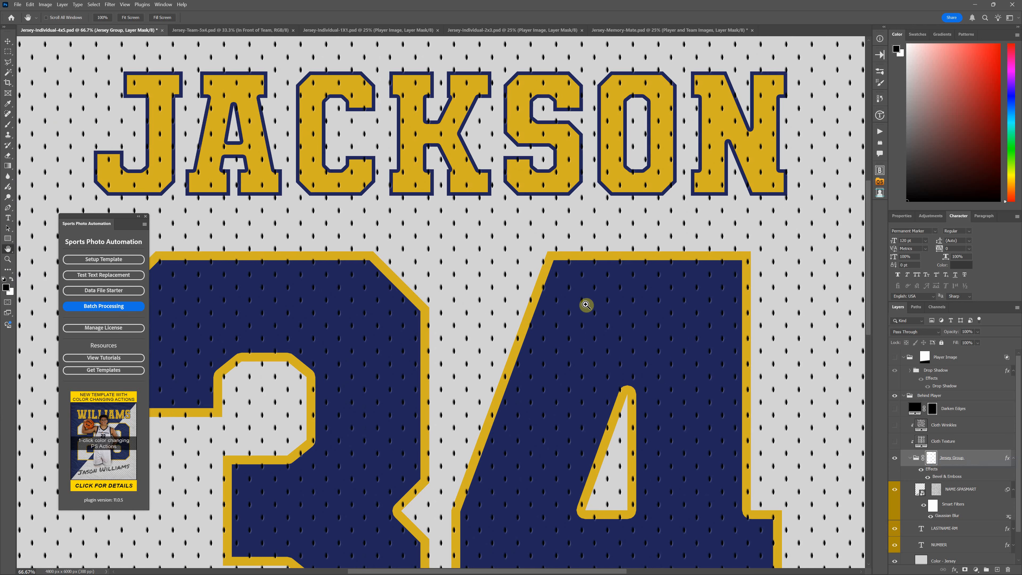
key(ctrl+plus)
key(ctrl+plus)
key(ctrl+plus)
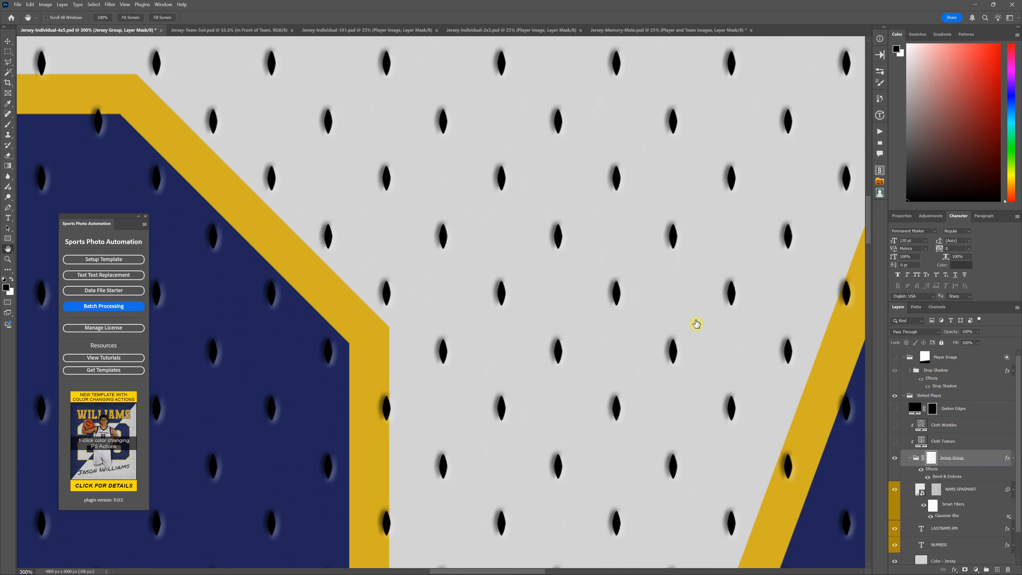
Compare the Jersey Group with and without Bevel & Emboss, and review the effect's settings without changing them
click(927, 479)
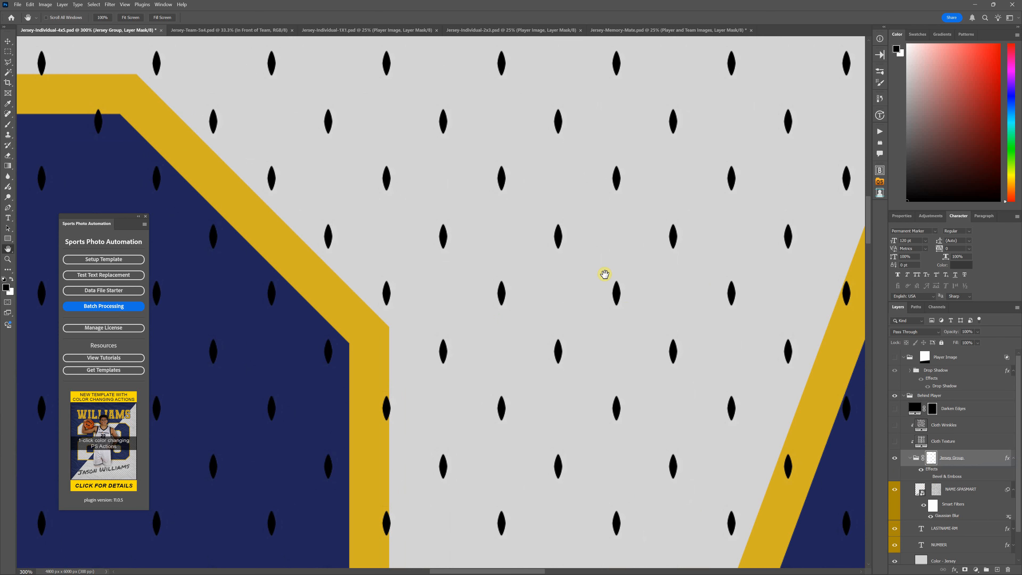
click(928, 478)
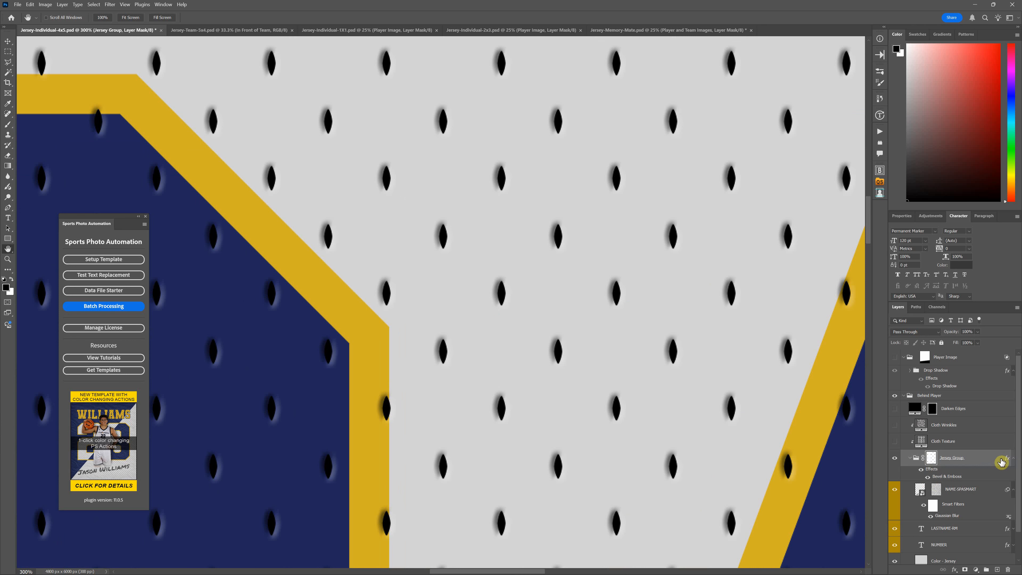
double_click(989, 459)
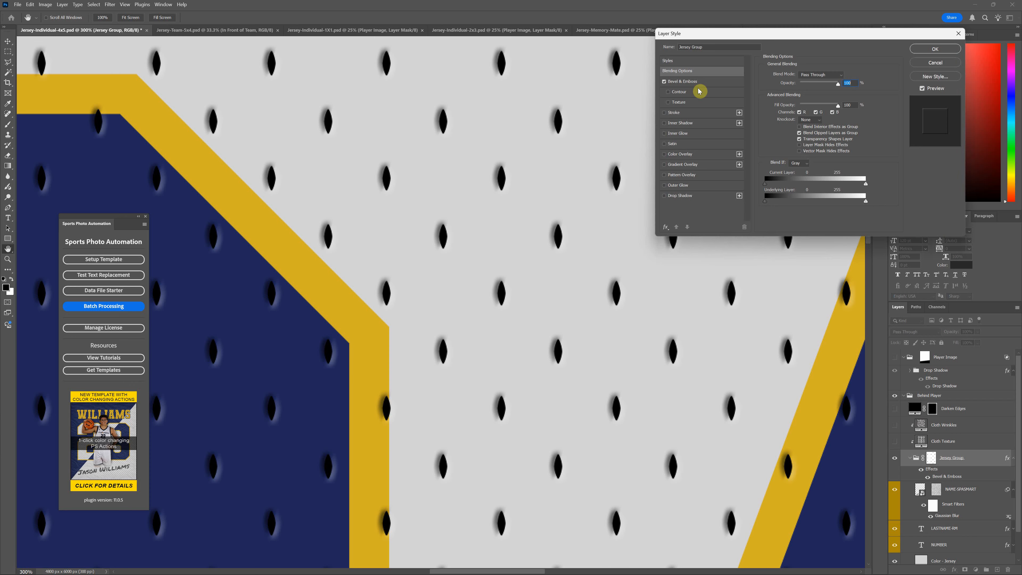
click(701, 86)
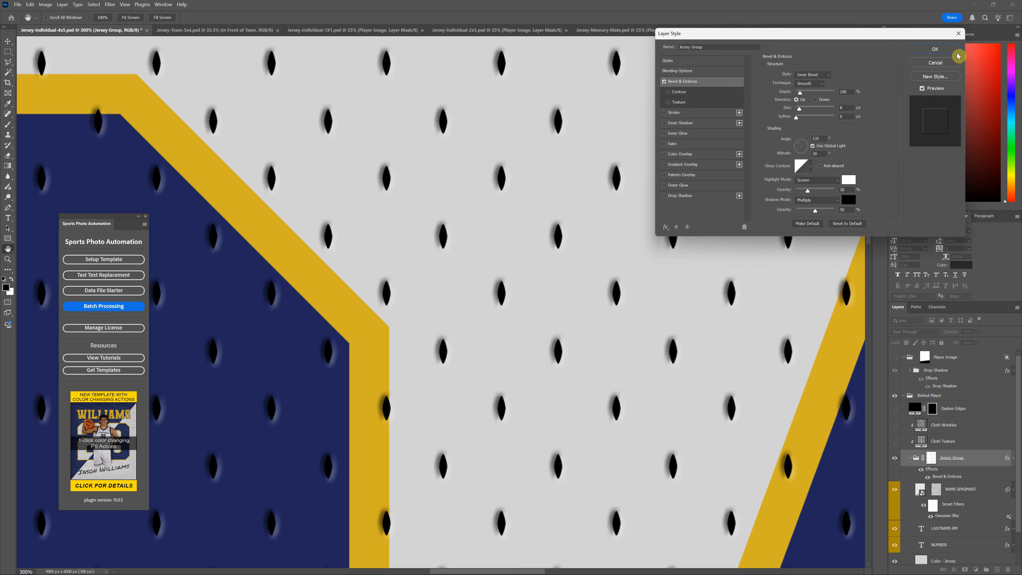
click(956, 66)
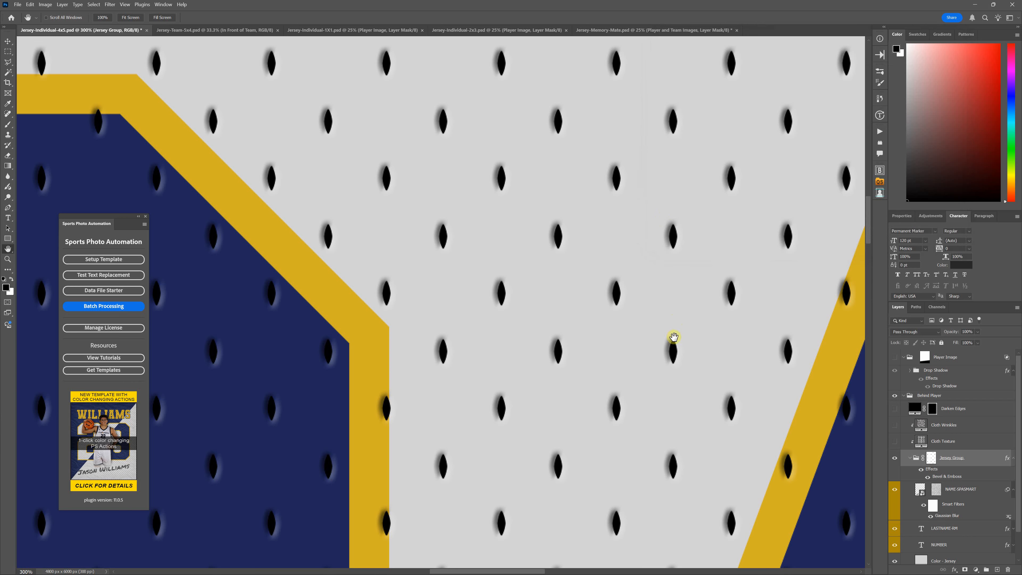
Show the Cloth Texture layer and inspect its weave up close on the lettering and numbers
click(951, 427)
click(961, 441)
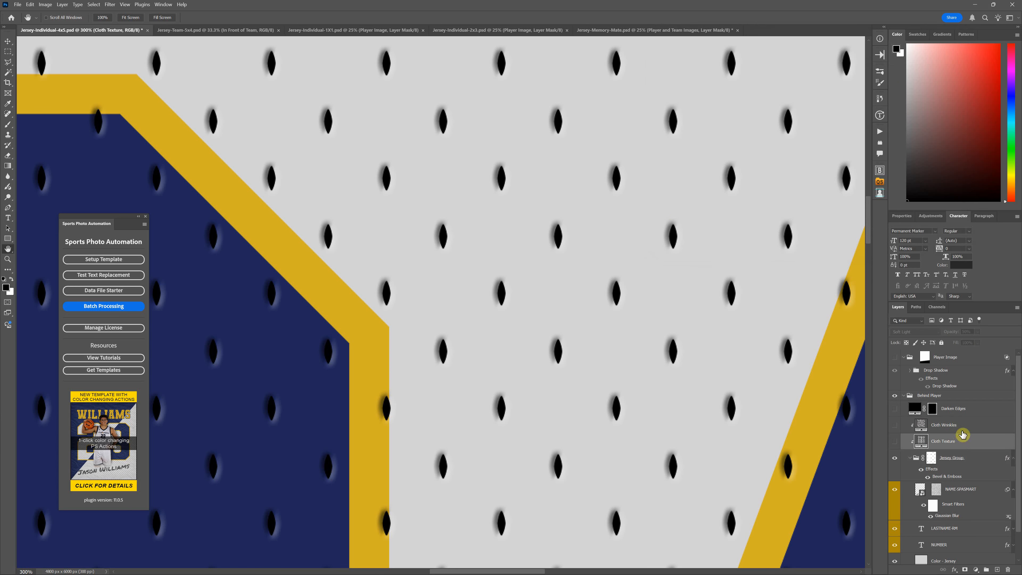
key(ctrl+0)
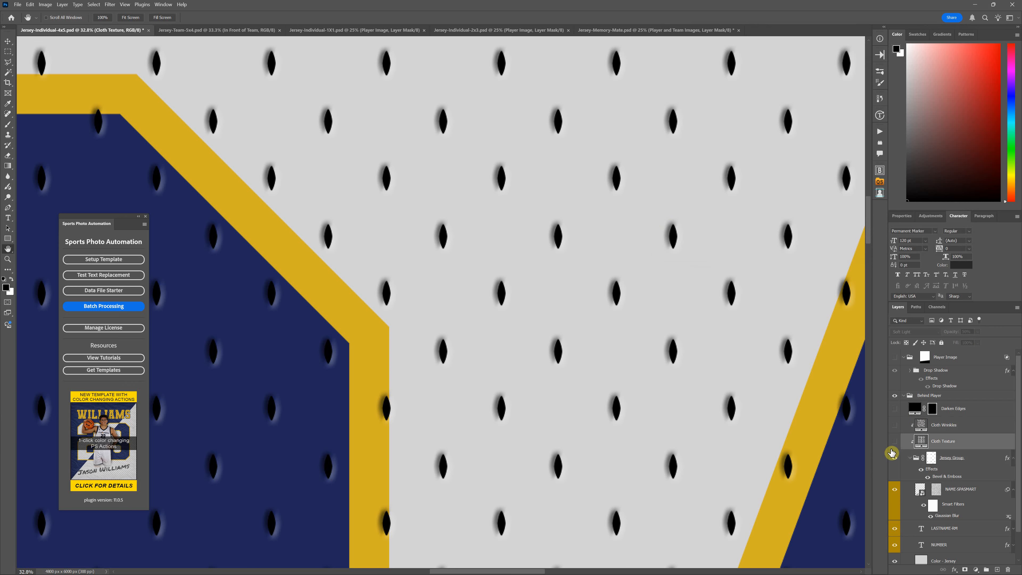
click(894, 441)
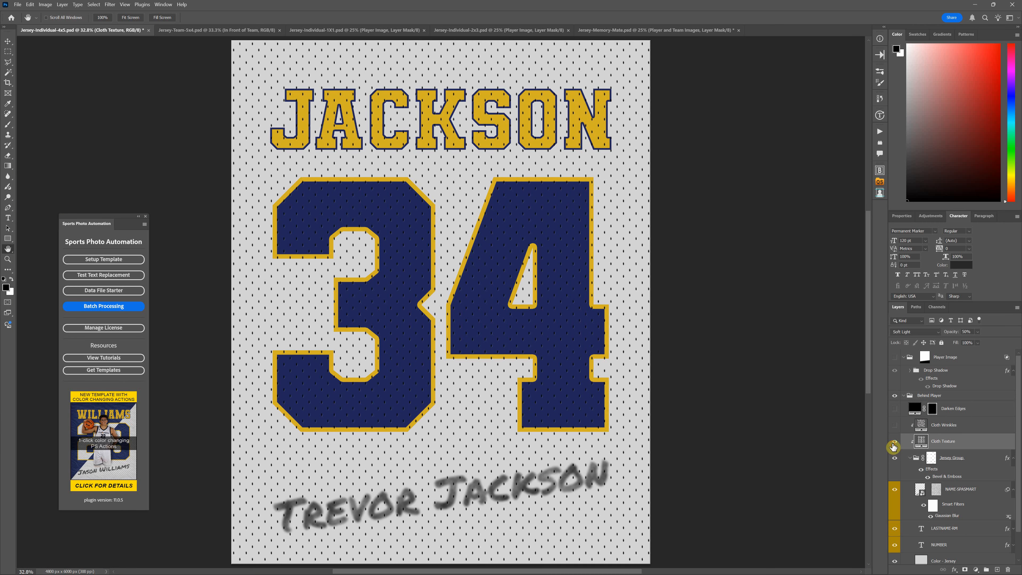
key(ctrl+1)
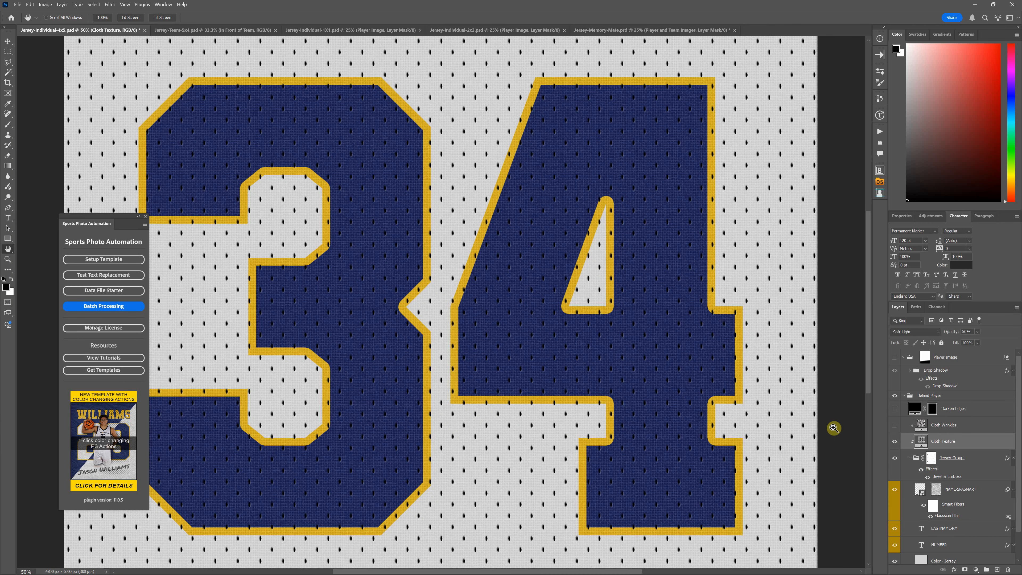
key(ctrl+plus)
scroll(473, 296, up, 3)
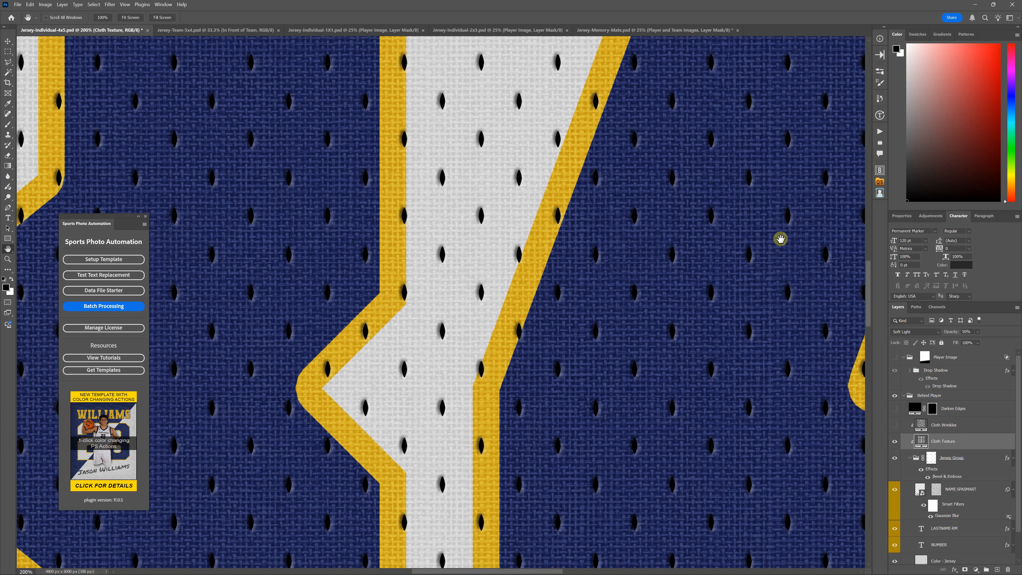
drag(870, 287, 870, 188)
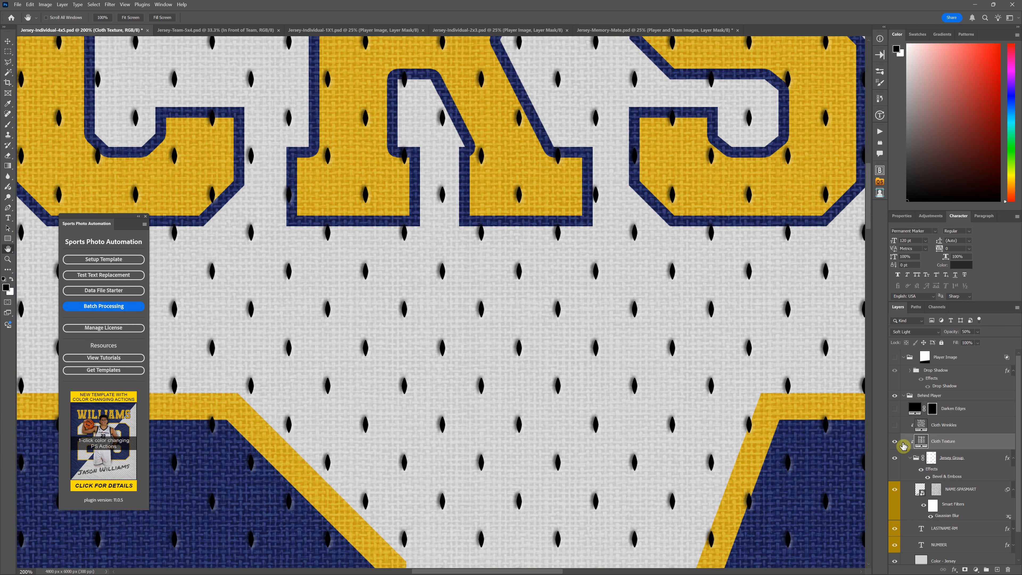
Try different pattern scales on the Cloth Texture fill, including 34%, 1000% and 100%
double_click(922, 442)
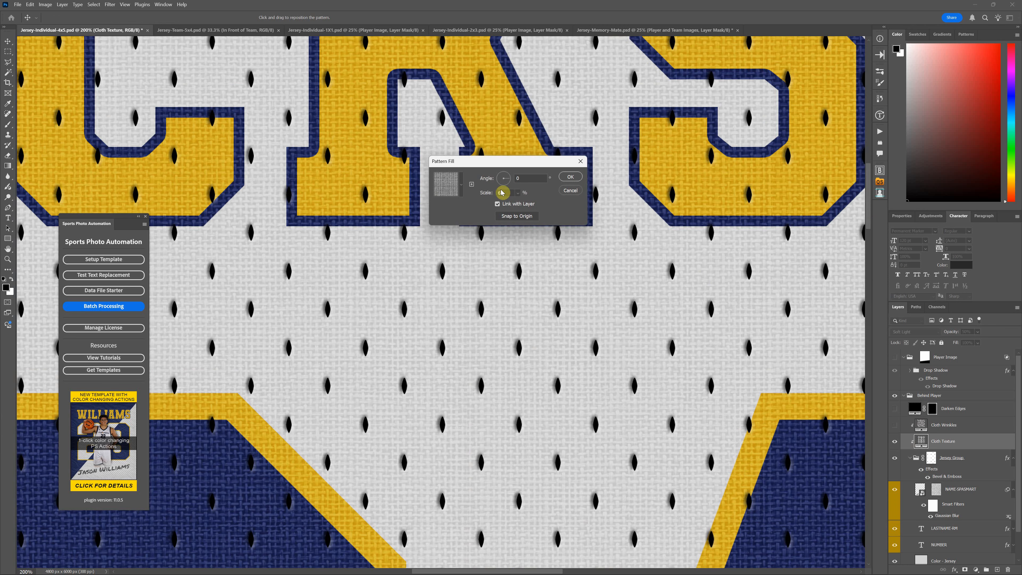
click(518, 193)
drag(520, 205, 519, 204)
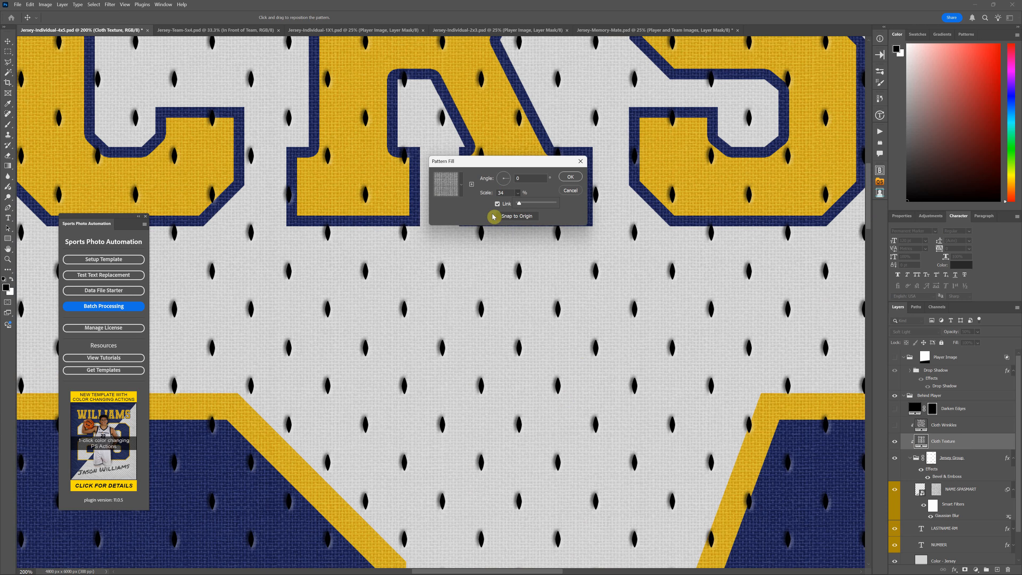
double_click(499, 193)
text(1)
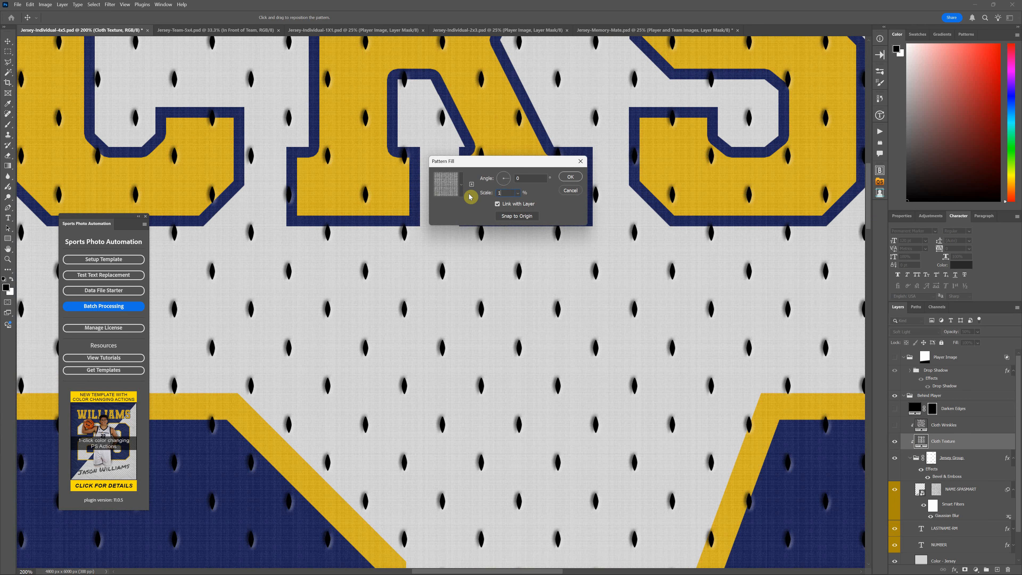
text(000)
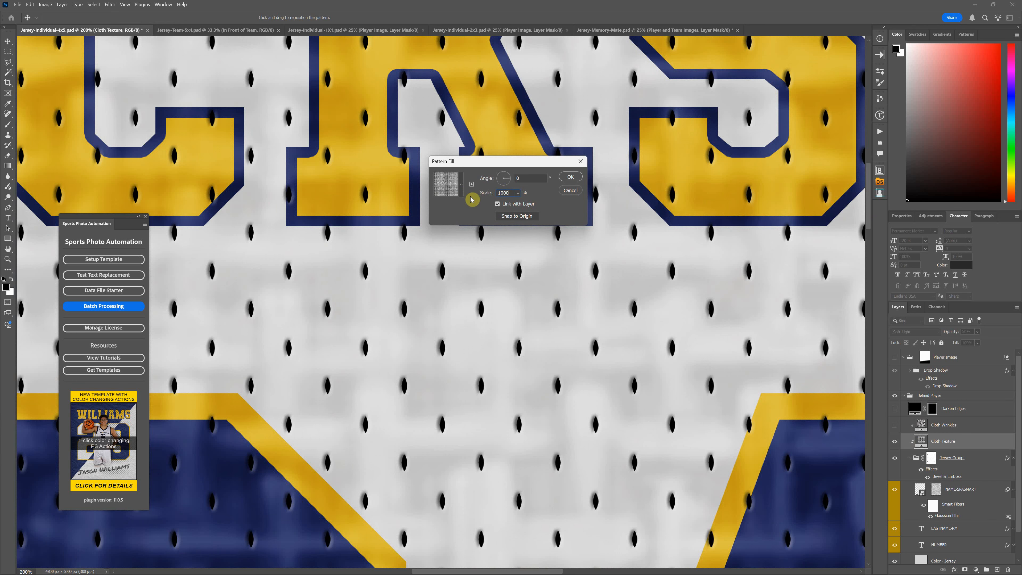
key(BackSpace)
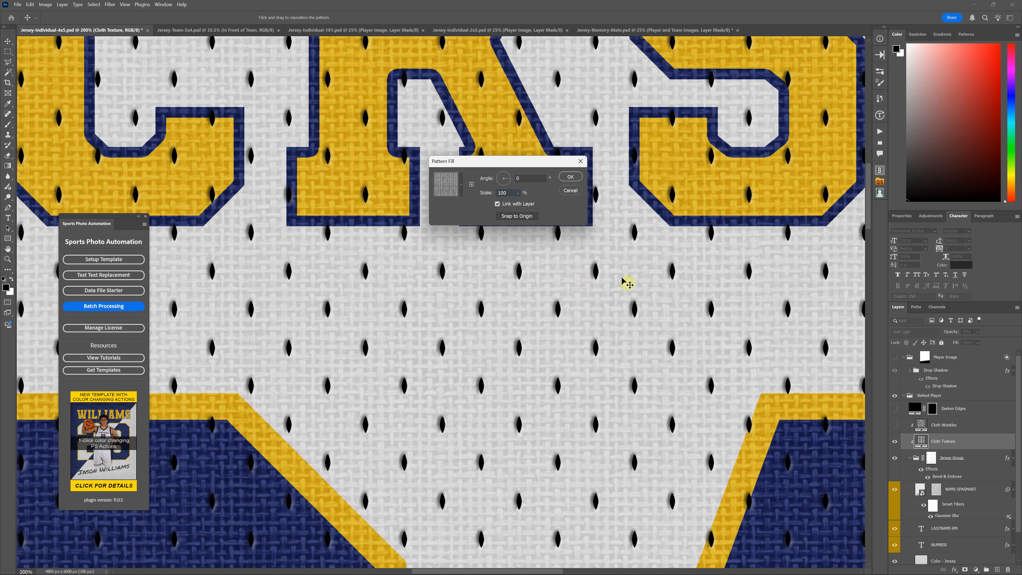
Set the Cloth Texture pattern fill's scale to 60% and apply it
drag(508, 192, 448, 191)
text(60)
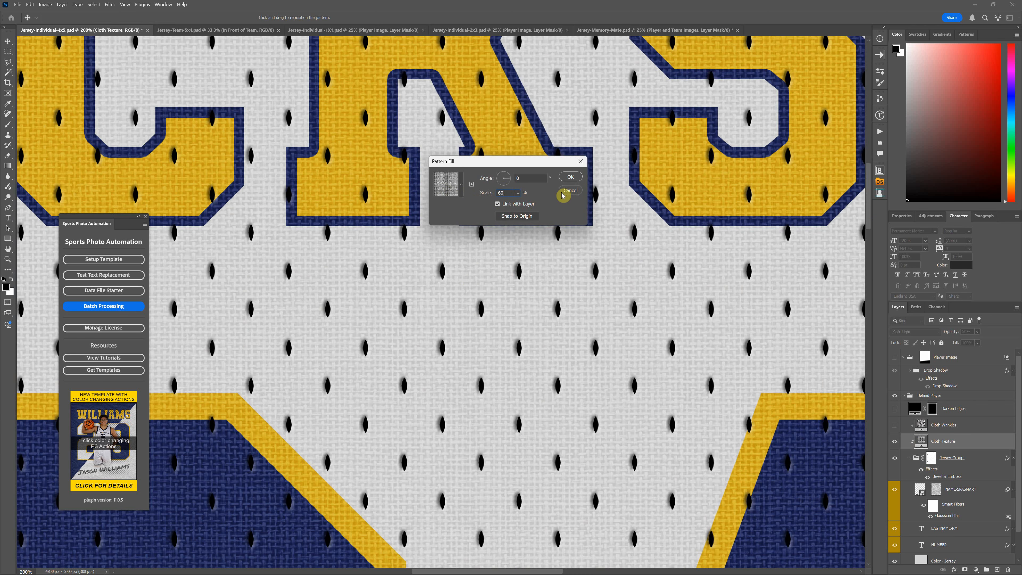
click(576, 180)
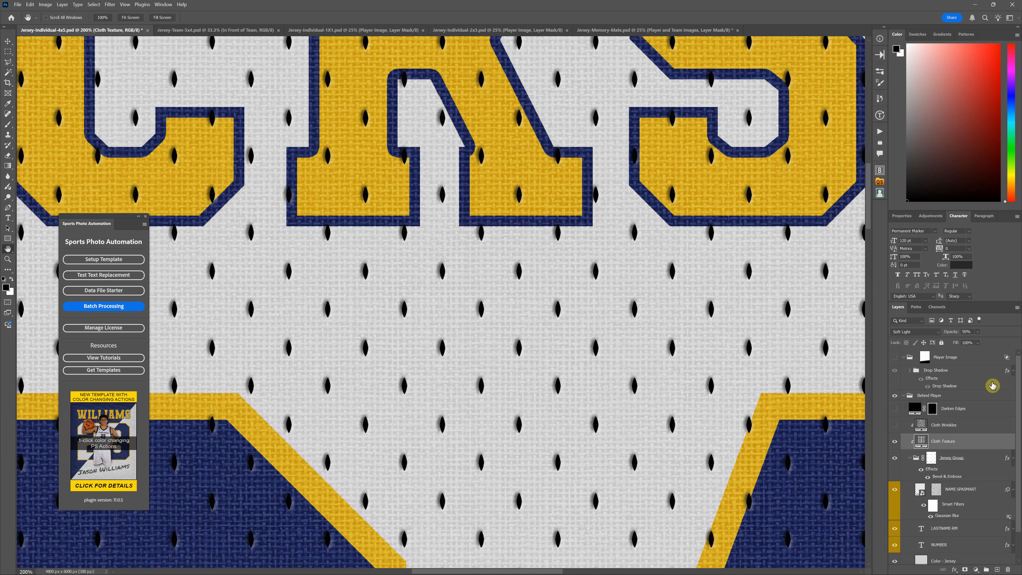
Preview the Cloth Texture layer at 100% opacity, and return it to 50%
click(979, 342)
drag(986, 342, 1008, 341)
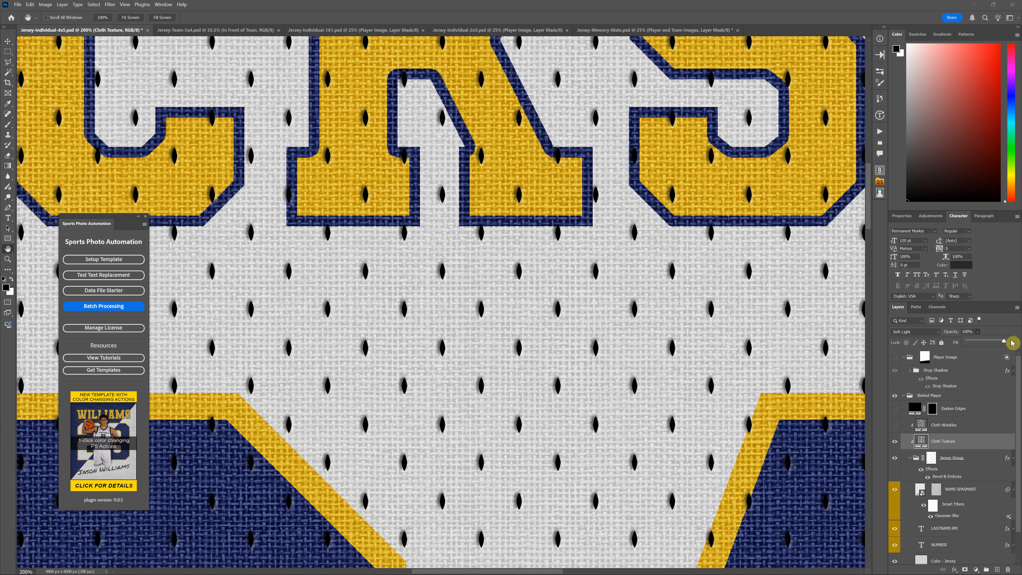
scroll(584, 323, down, 2)
scroll(582, 369, down, 5)
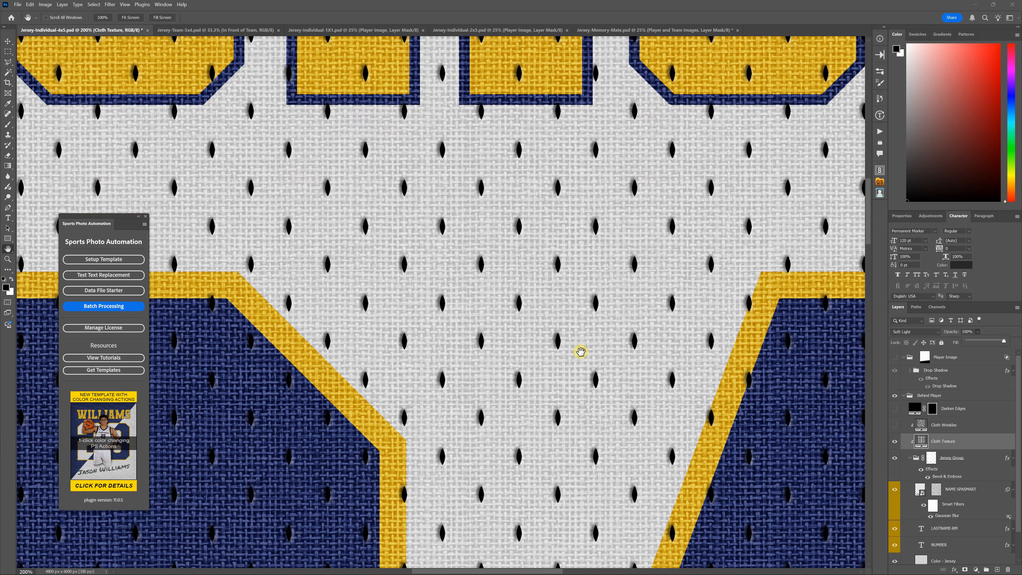
scroll(578, 340, down, 4)
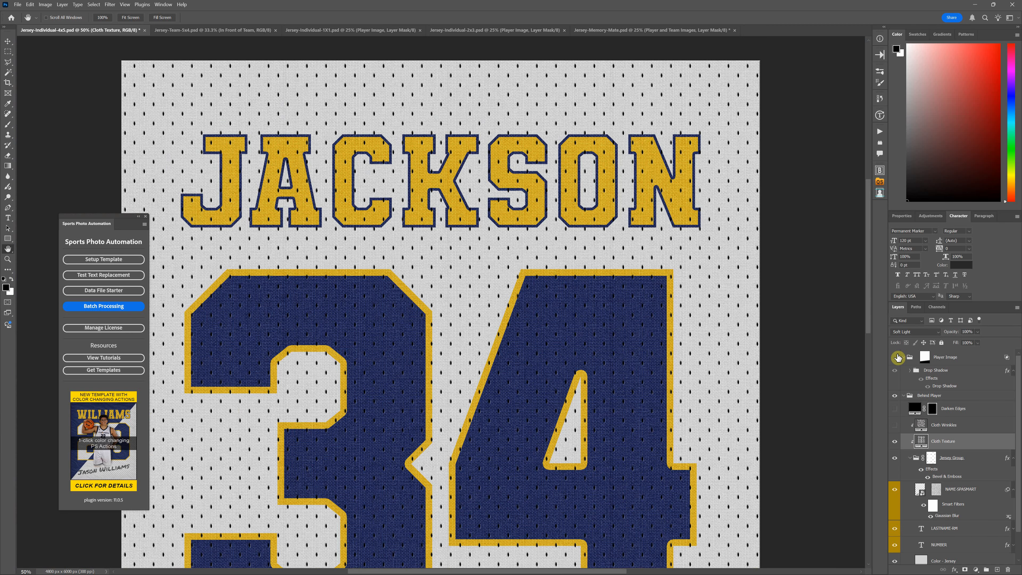
click(895, 357)
key(5)
Show the Cloth Wrinkles layer over the jersey
click(955, 430)
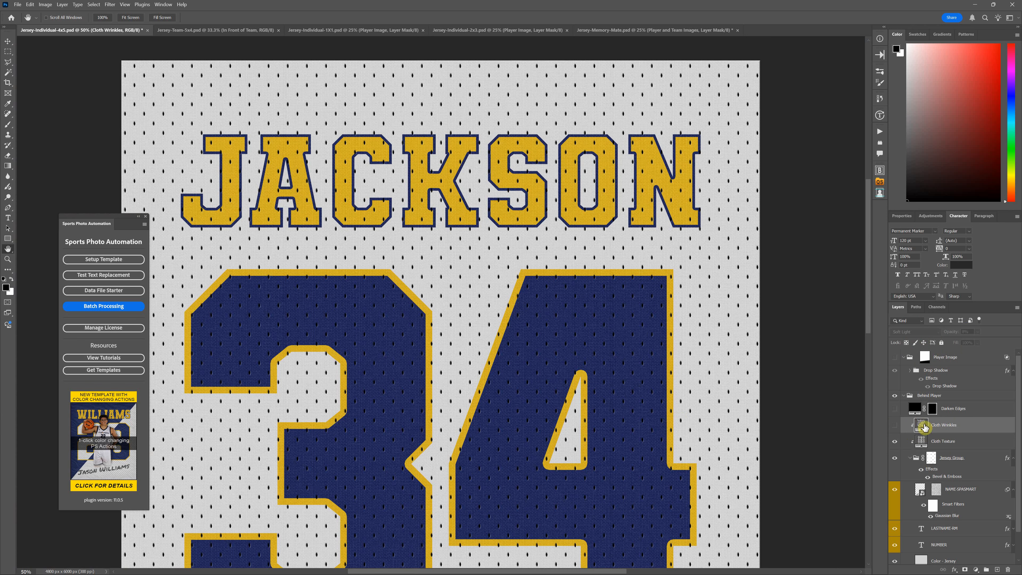
click(895, 426)
scroll(614, 386, down, 4)
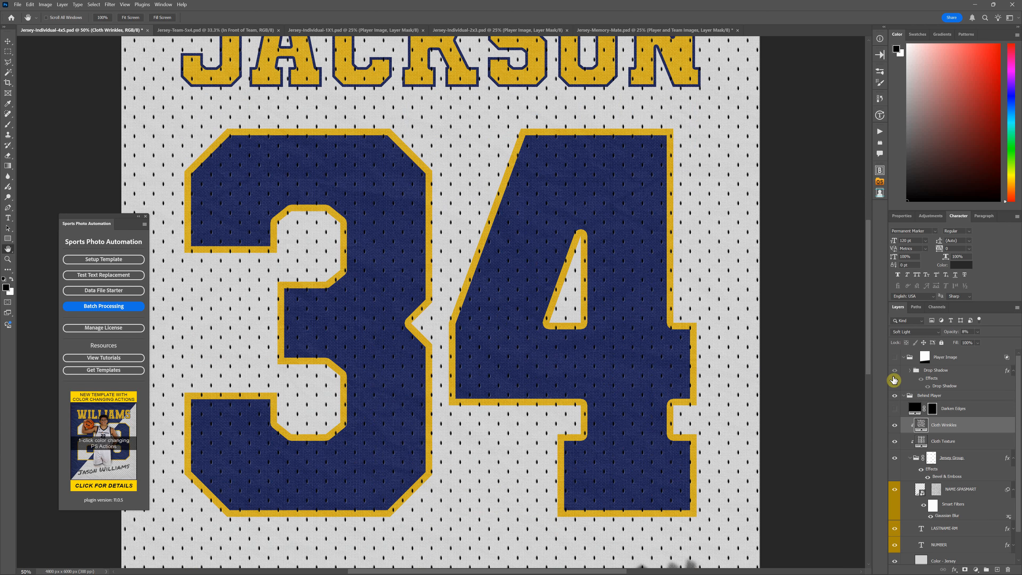
Try the Cloth Wrinkles layer at 62% and 100% opacity, and lower it to about 45%
click(965, 445)
click(961, 427)
click(978, 331)
drag(981, 342, 1002, 343)
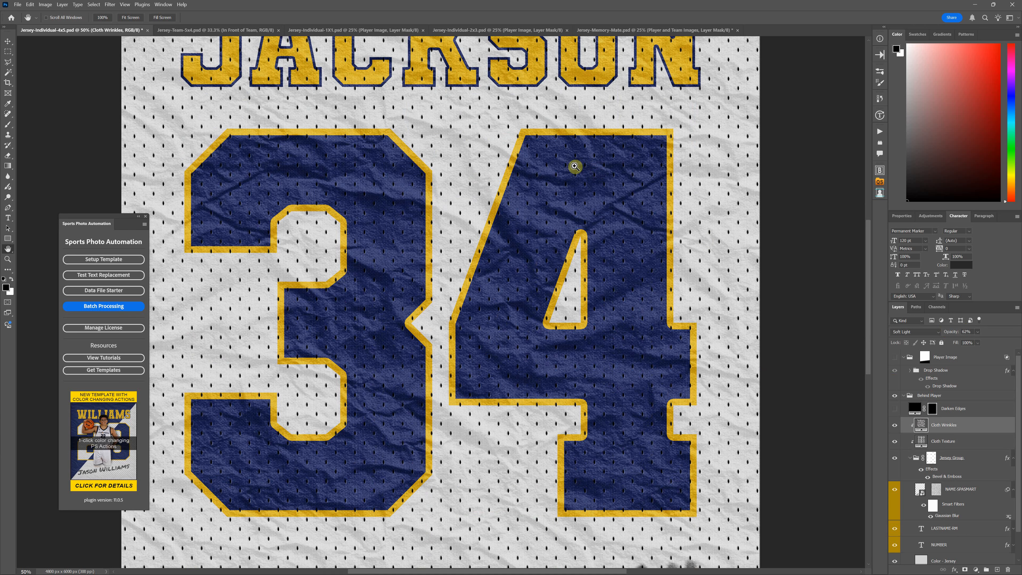
key(ctrl+minus)
key(ctrl+minus)
key(ctrl+plus)
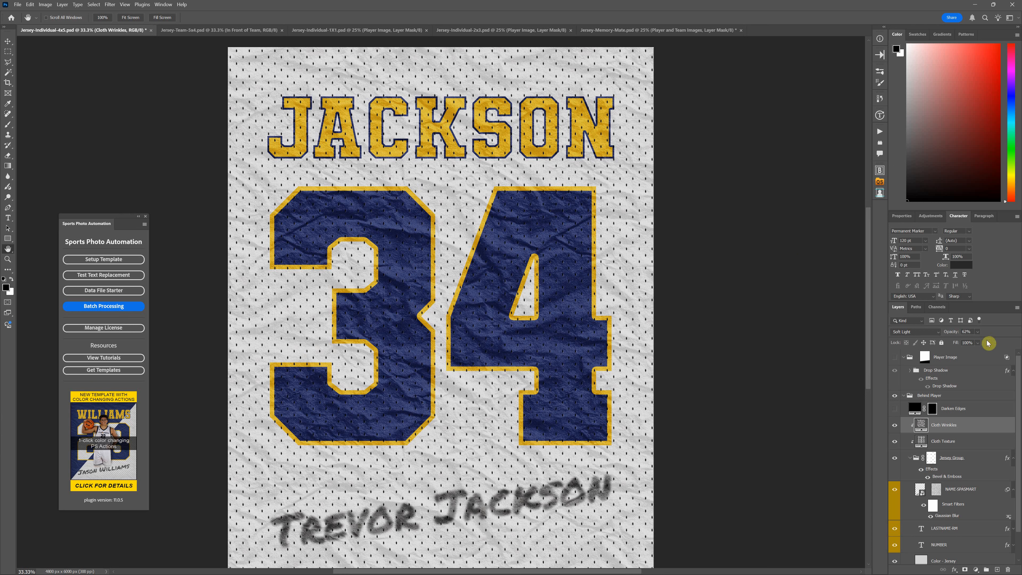
drag(984, 341, 1019, 342)
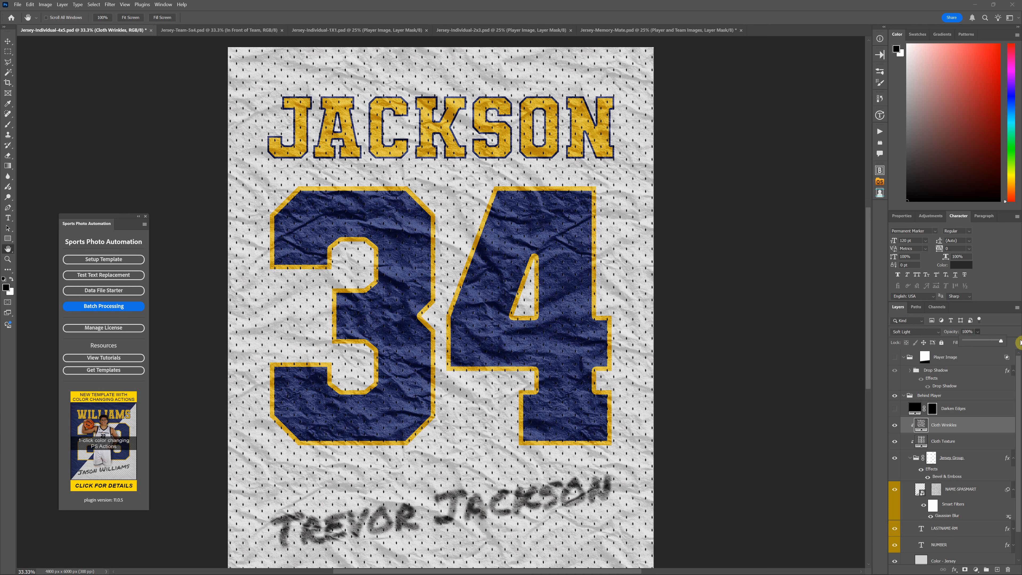
click(982, 341)
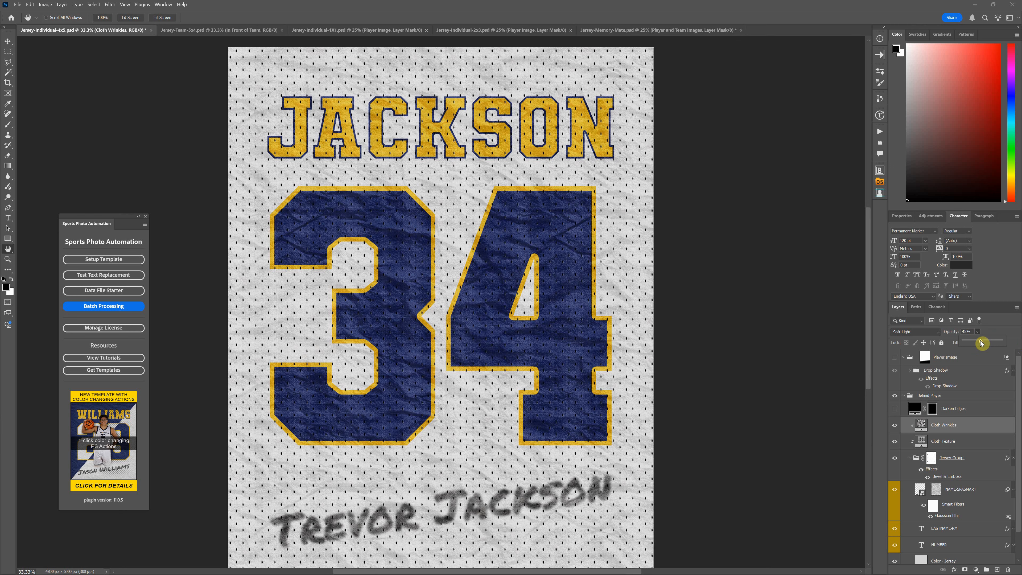
Reduce the Cloth Wrinkles layer's opacity to about 8%, keeping that layer selected
mouse_move(982, 342)
mouse_down()
mouse_move(1010, 346)
mouse_move(977, 341)
mouse_up()
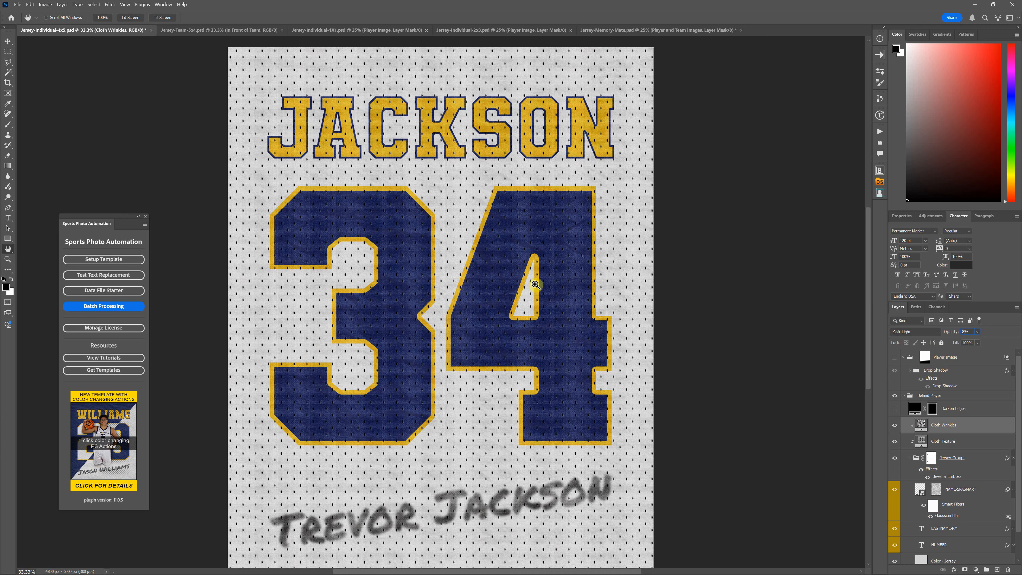
click(964, 441)
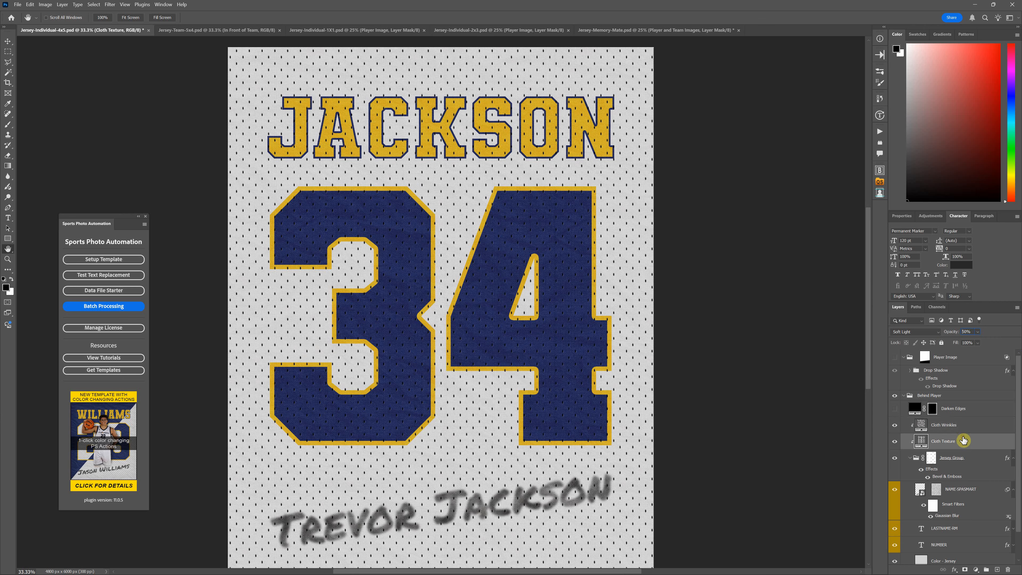
click(966, 425)
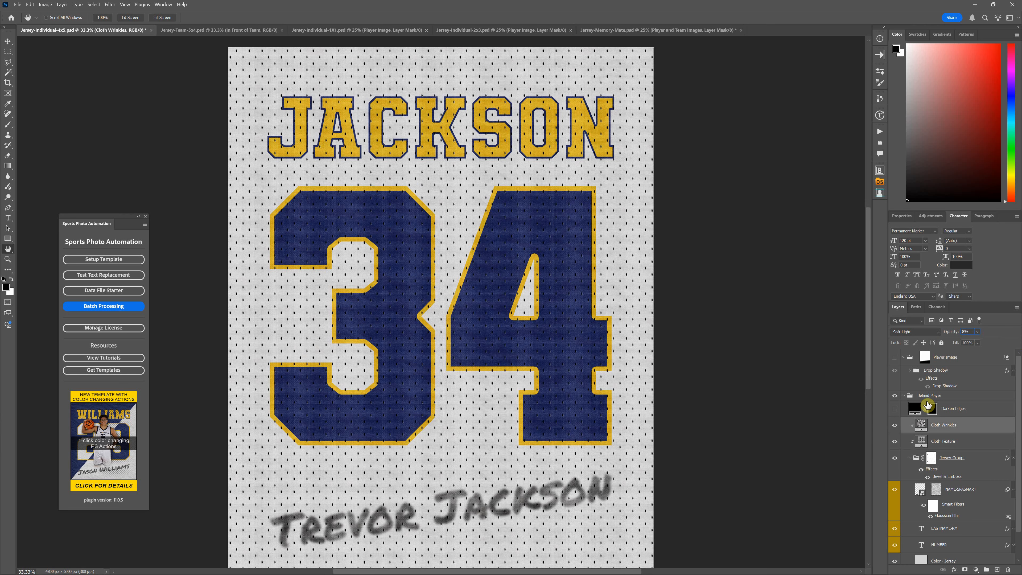
Show the Darken Edges layer and compare the whole poster with and without it
click(900, 408)
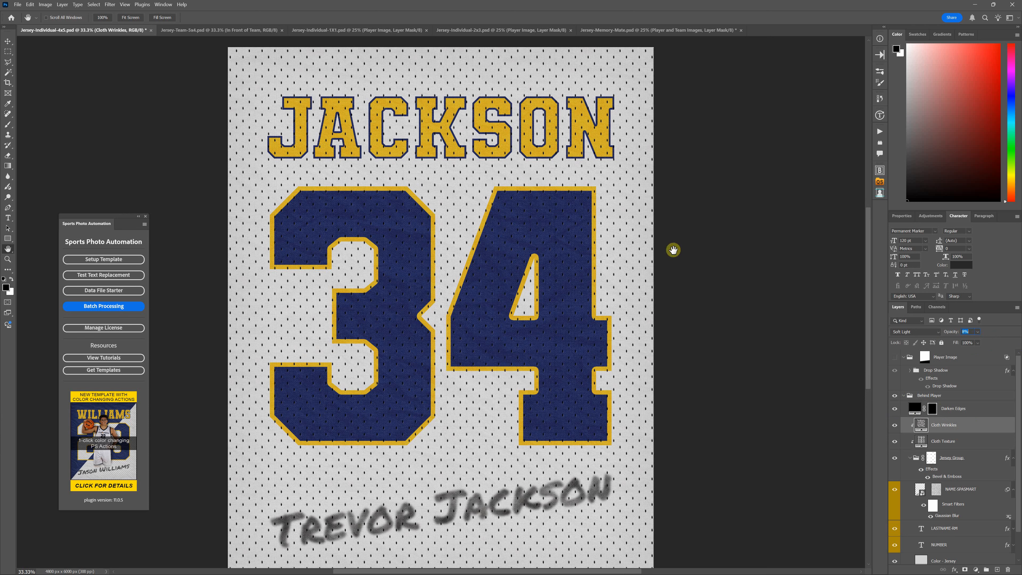
click(895, 409)
key(ctrl+minus)
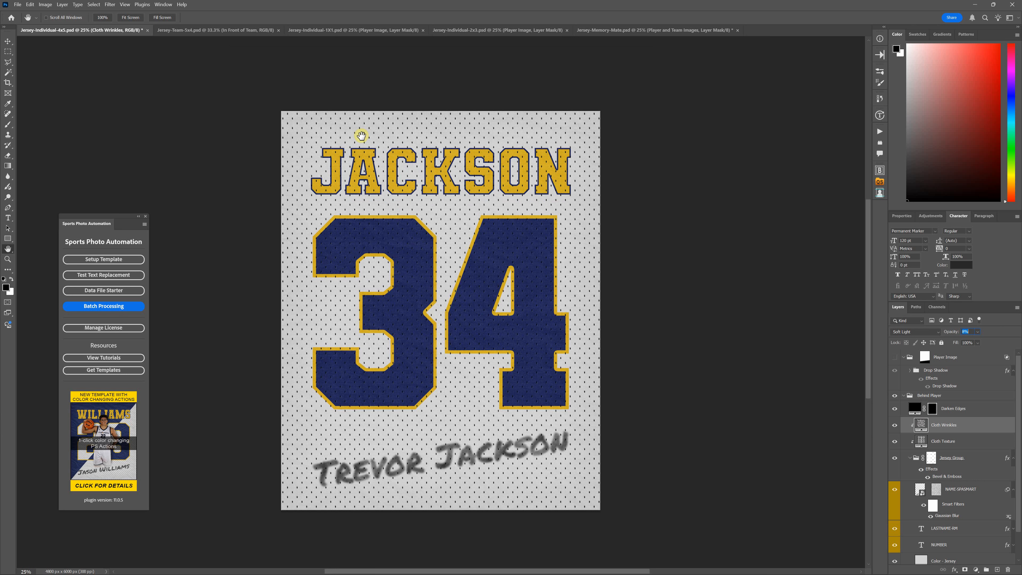
Check the Darken Edges layer's effect off and on, and set its opacity to 35%
click(975, 407)
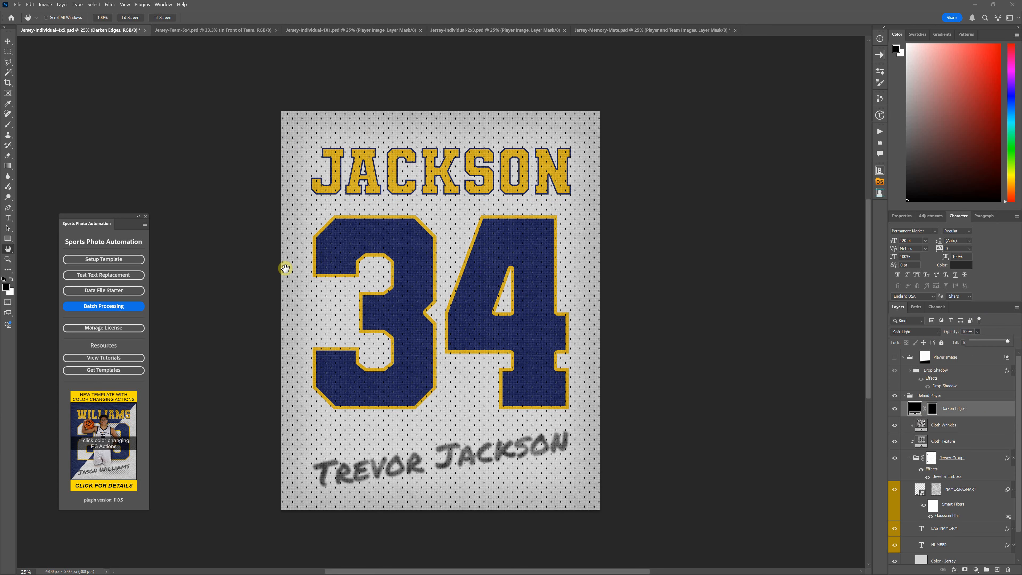
click(895, 412)
click(894, 411)
click(966, 331)
text(35)
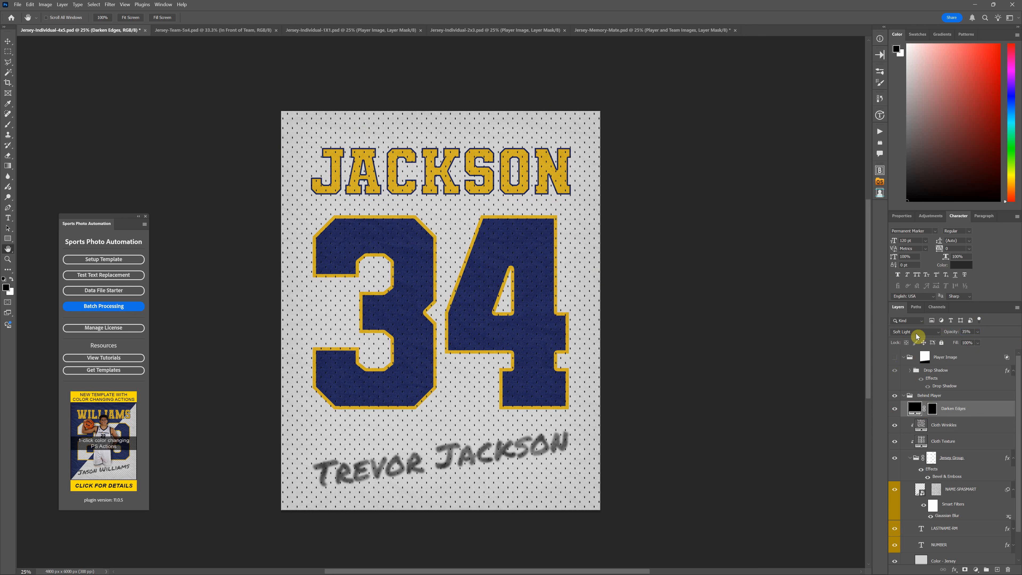
View the Darken Edges layer mask on its own, return to the artwork, and collapse the Behind Player group
alt+click(932, 409)
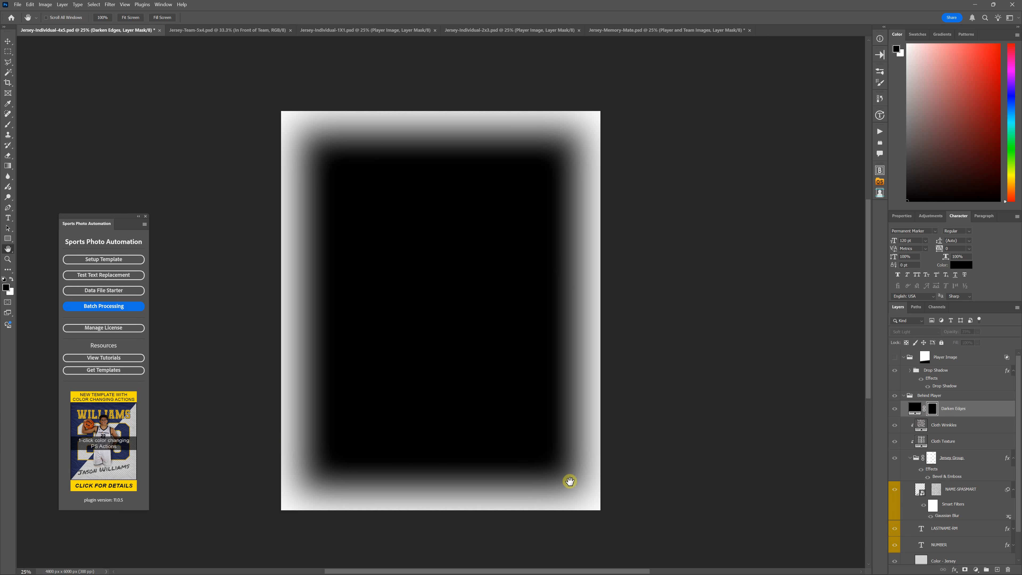
click(916, 409)
click(960, 398)
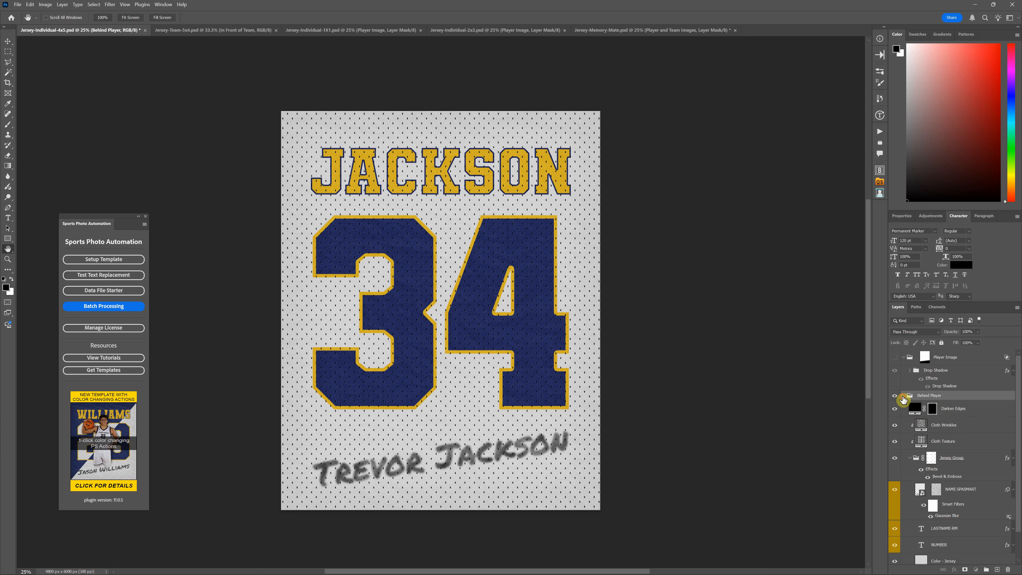
click(903, 396)
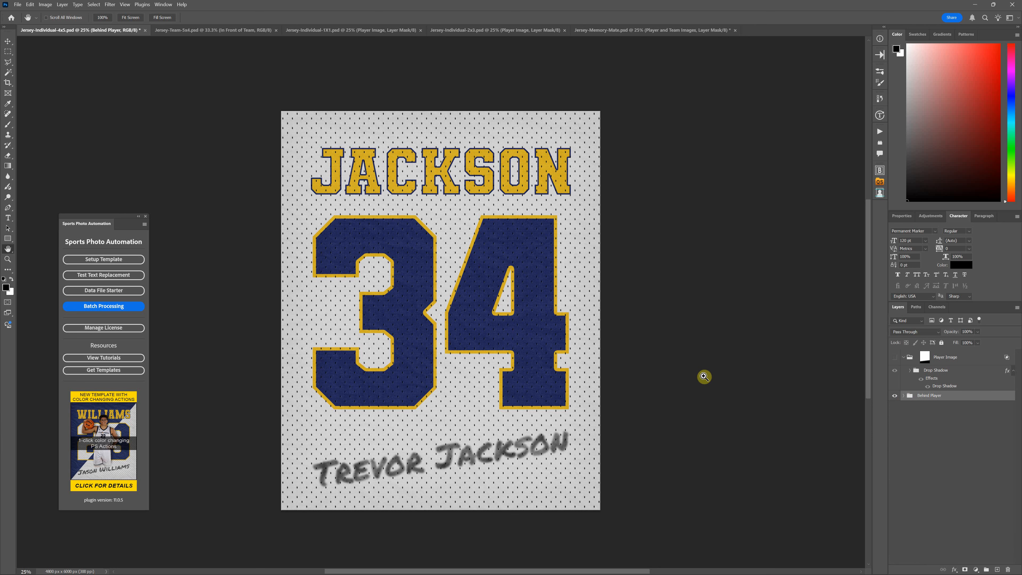
Show the Player Image group over the jersey background and collapse the group
click(704, 377)
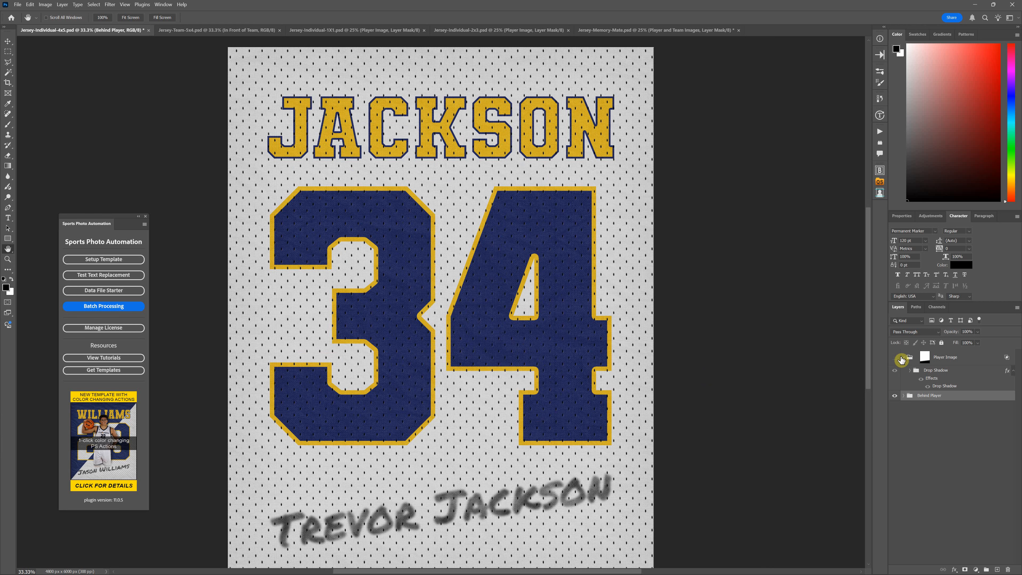
click(892, 359)
click(905, 358)
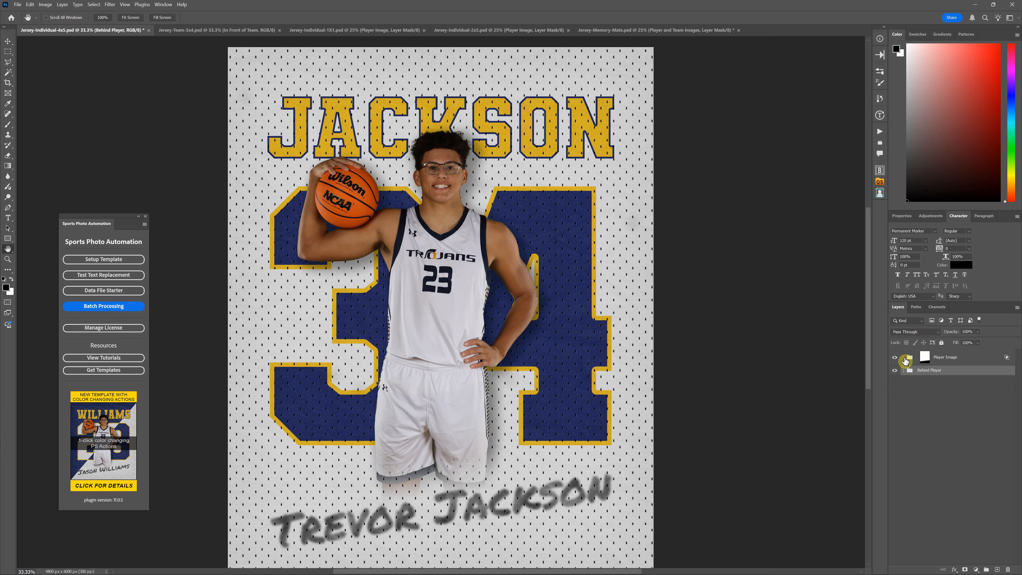
Preview the full player with the Player Image group's layer mask disabled, and re-enable the mask
click(961, 361)
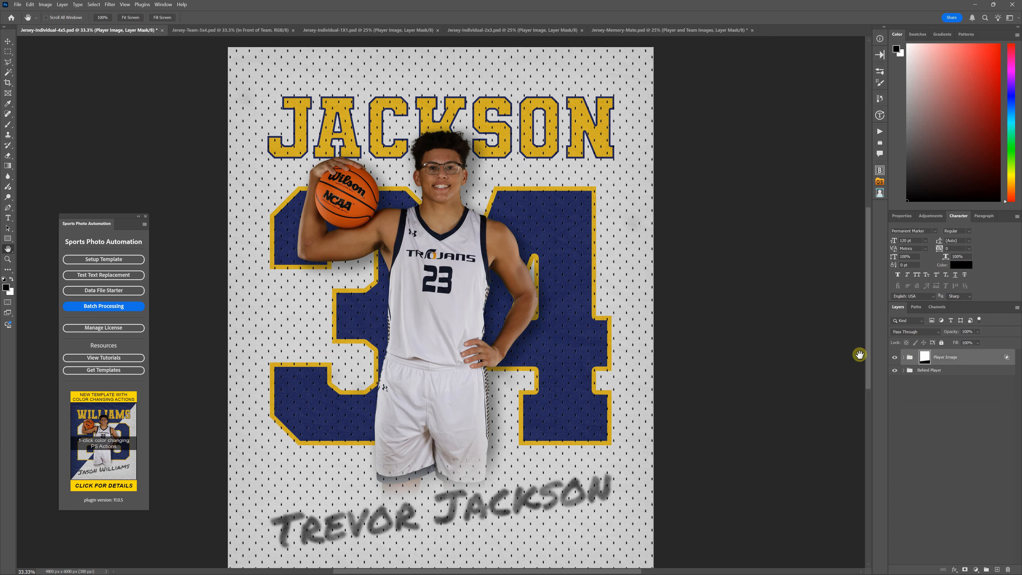
right_click(925, 358)
click(934, 363)
scroll(471, 401, down, 3)
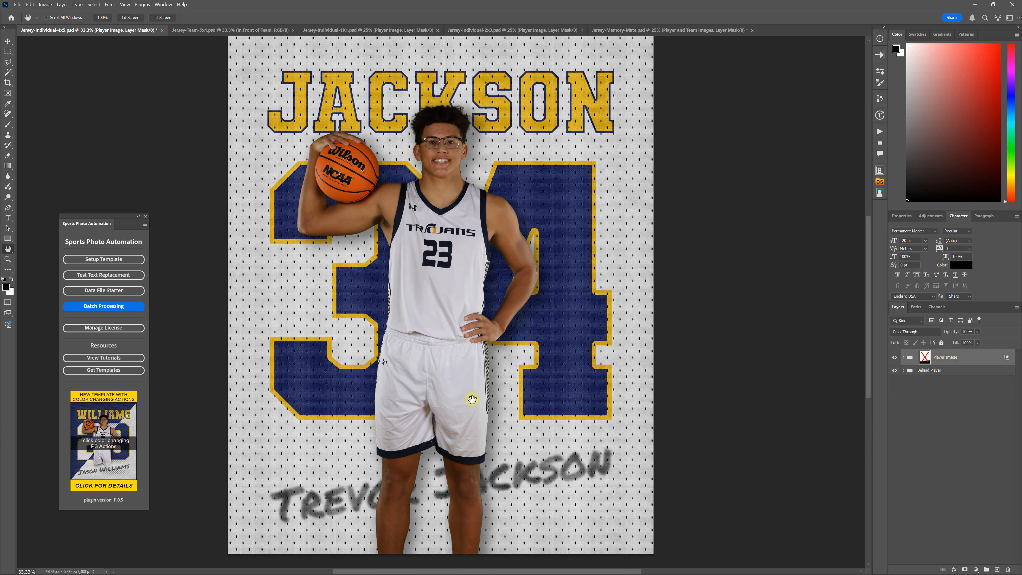
key(ctrl+minus)
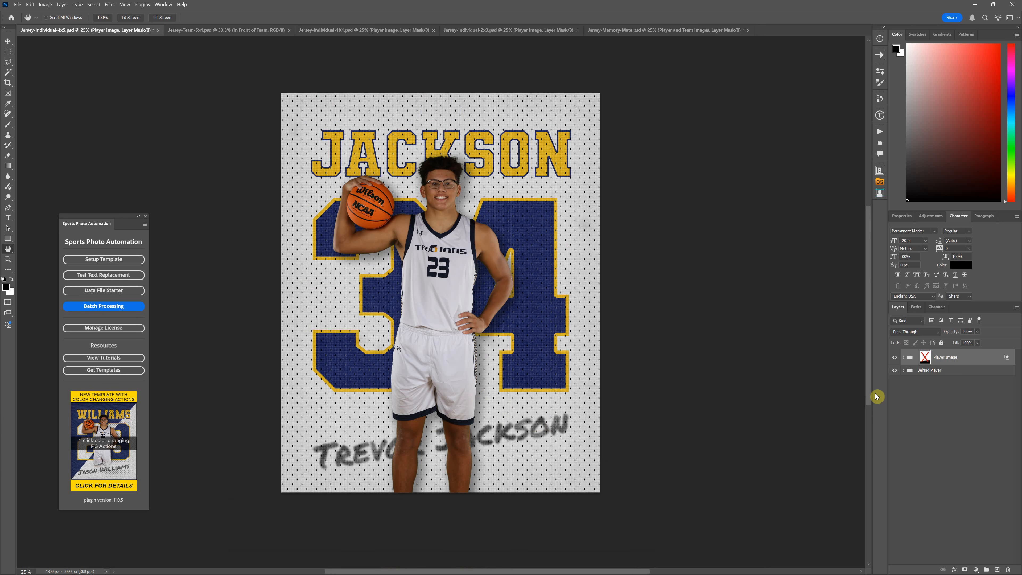
right_click(919, 358)
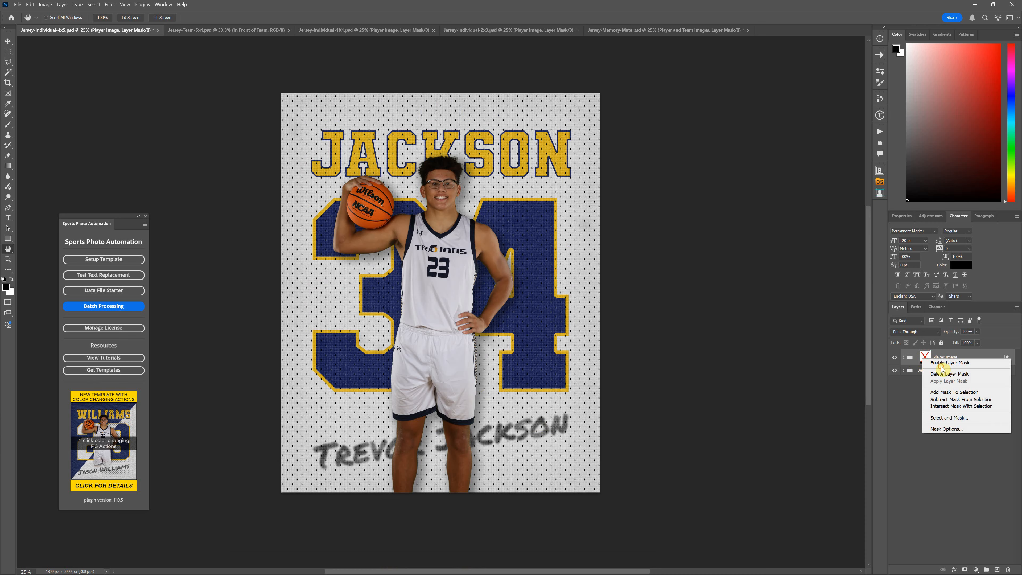
click(943, 365)
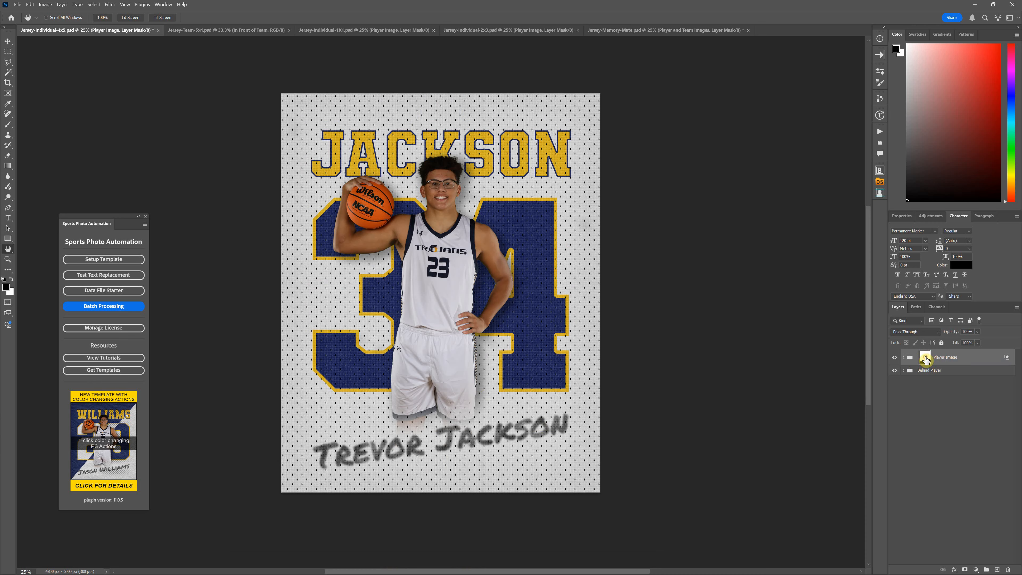
Try long and short black-to-white gradient fades on the Player Image mask over the player's lower body, and undo them
click(8, 166)
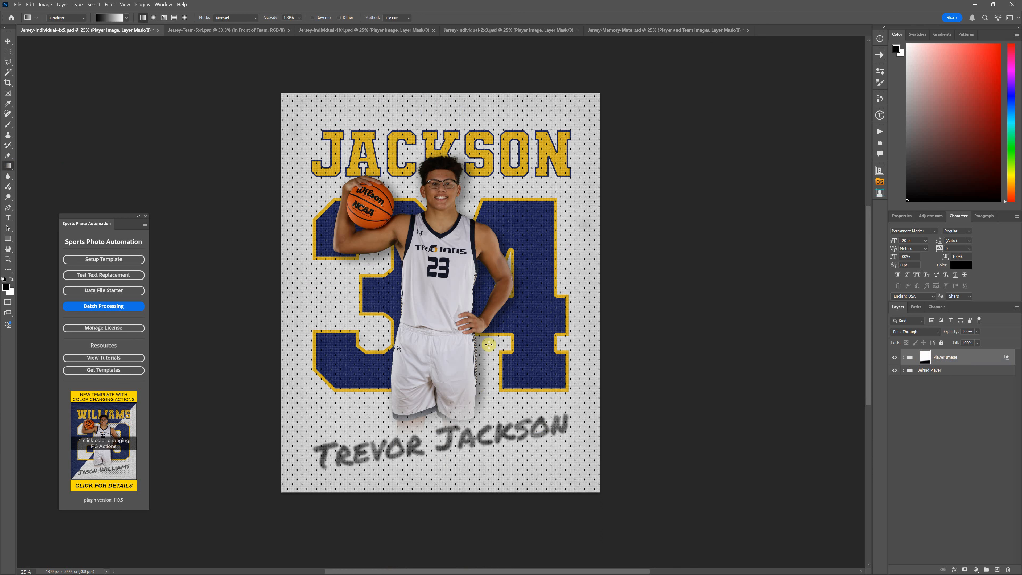
drag(487, 466, 475, 315)
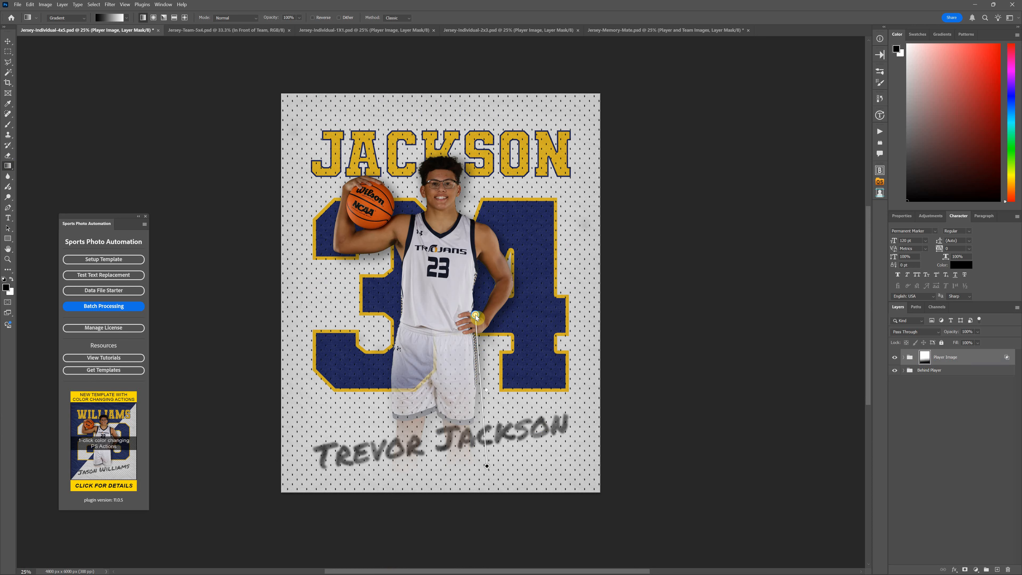
drag(507, 365, 503, 315)
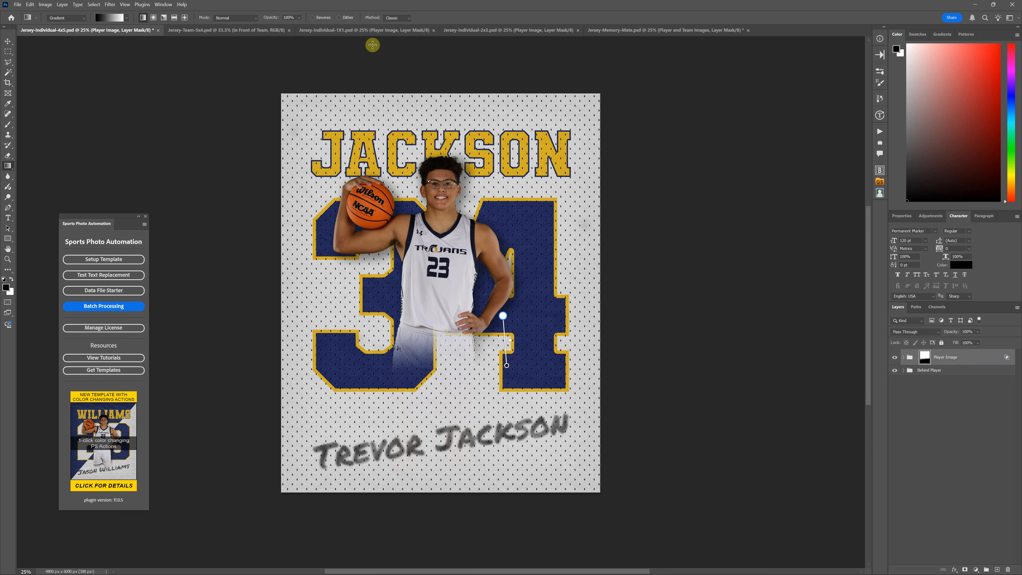
key(ctrl+z)
key(ctrl+z)
key(ctrl+z)
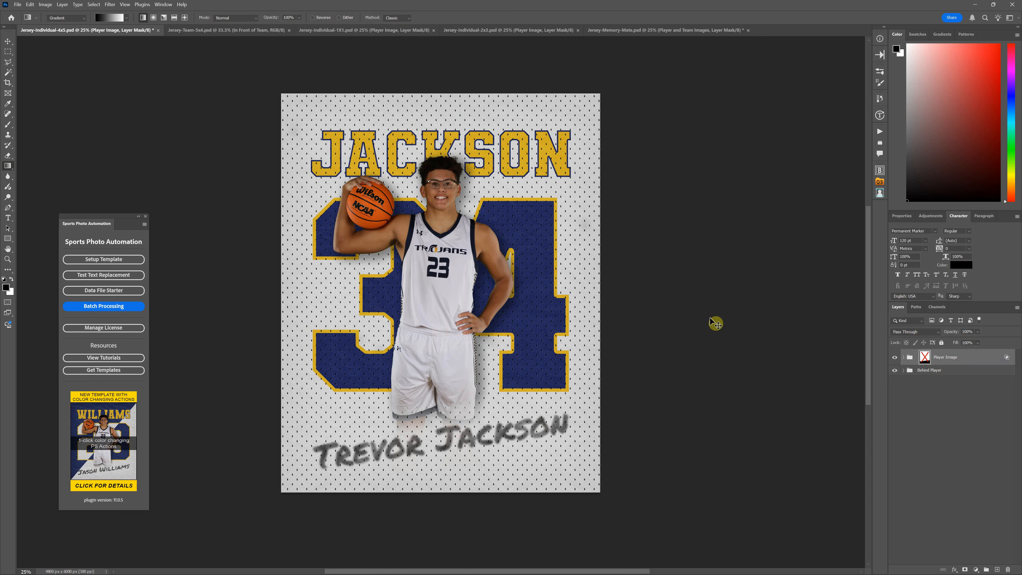
Examine the layers inside the Player Image, Drop Shadow and SPA-Player-1-Mode-5 groups, and collapse the Drop Shadow group
click(911, 358)
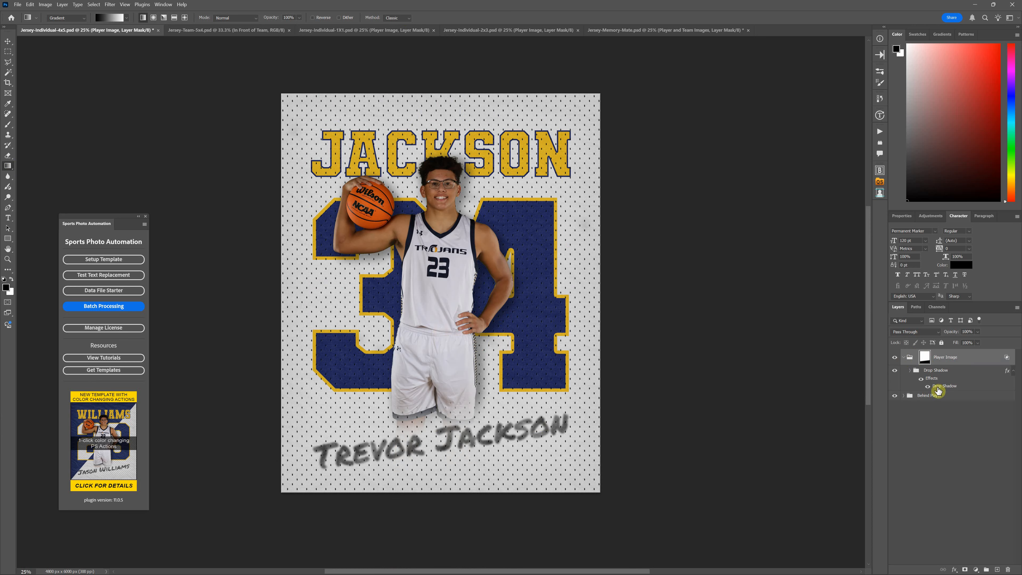
click(909, 371)
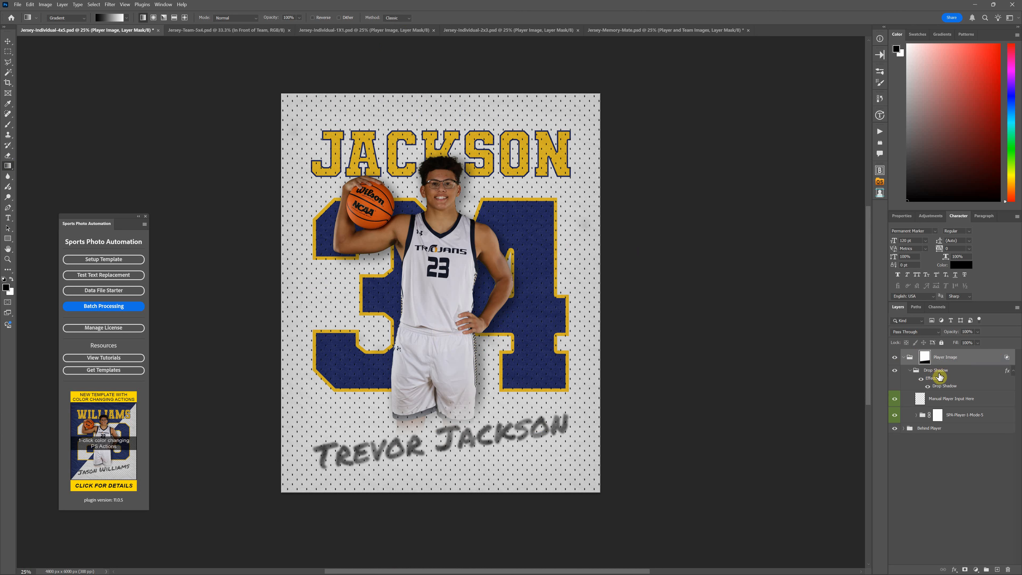
click(918, 417)
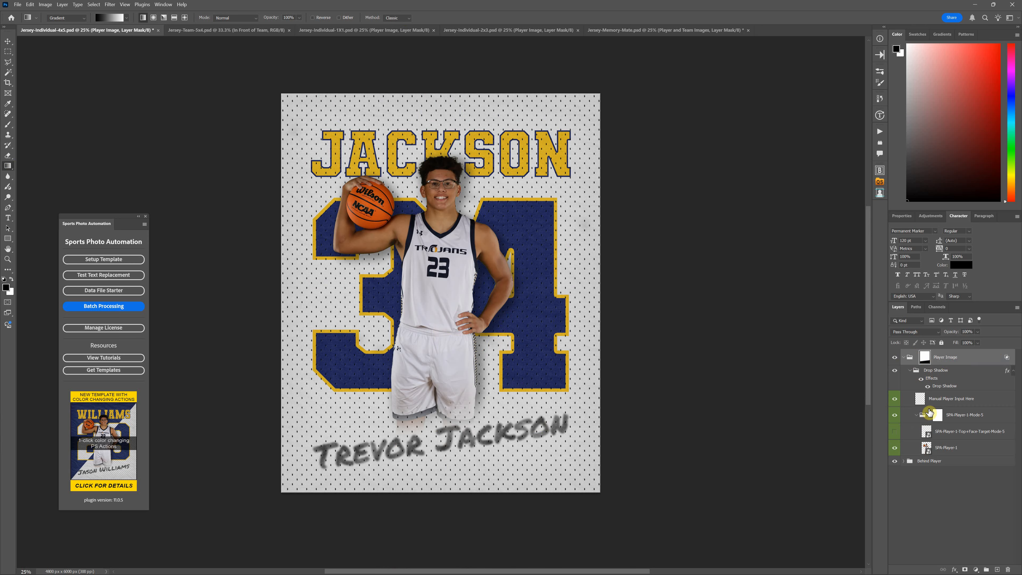
click(912, 374)
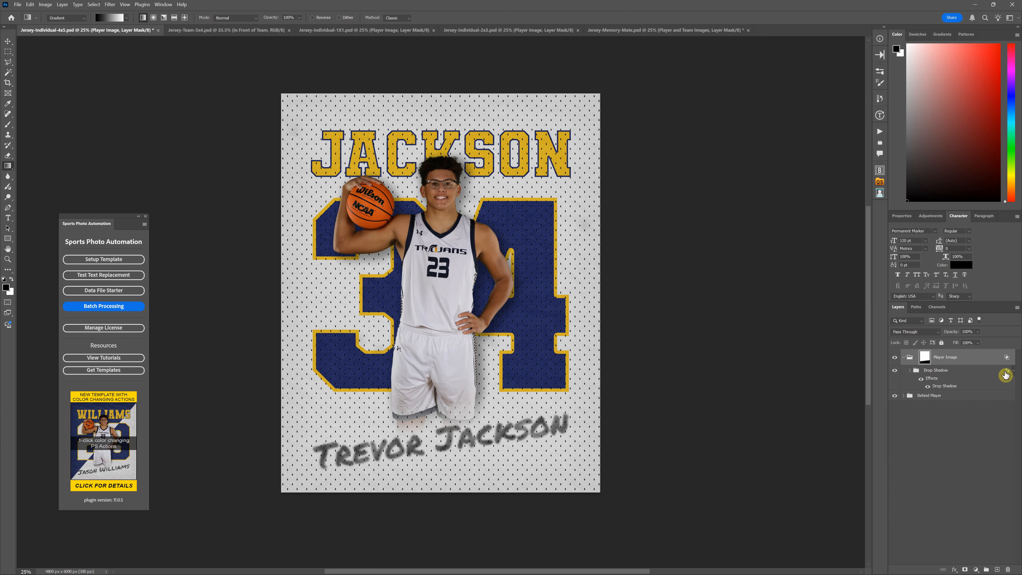
Compare the player with the Drop Shadow effect turned off and on, checking the shadow's look near the shorts
click(928, 387)
key(ctrl+plus)
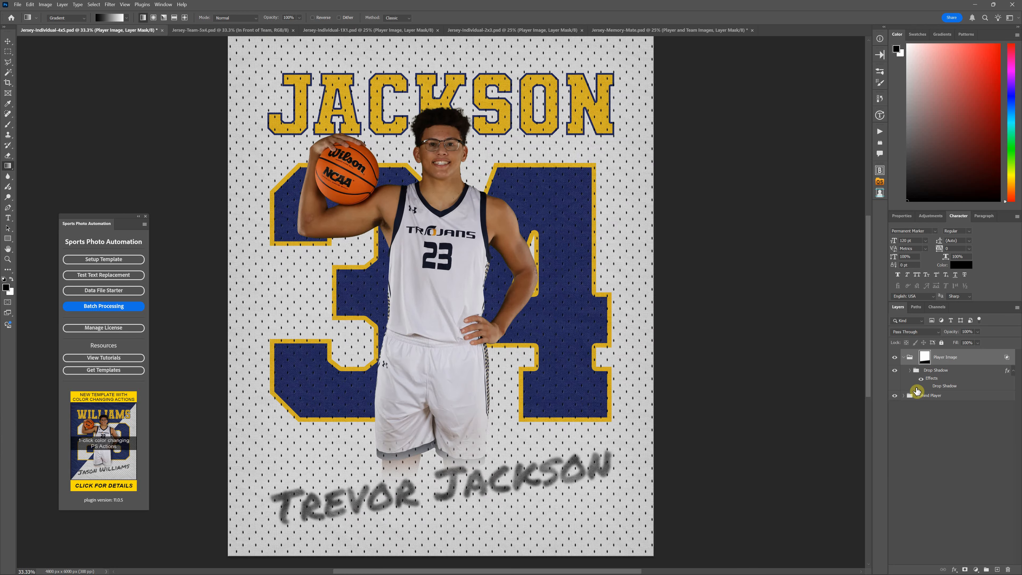
click(922, 378)
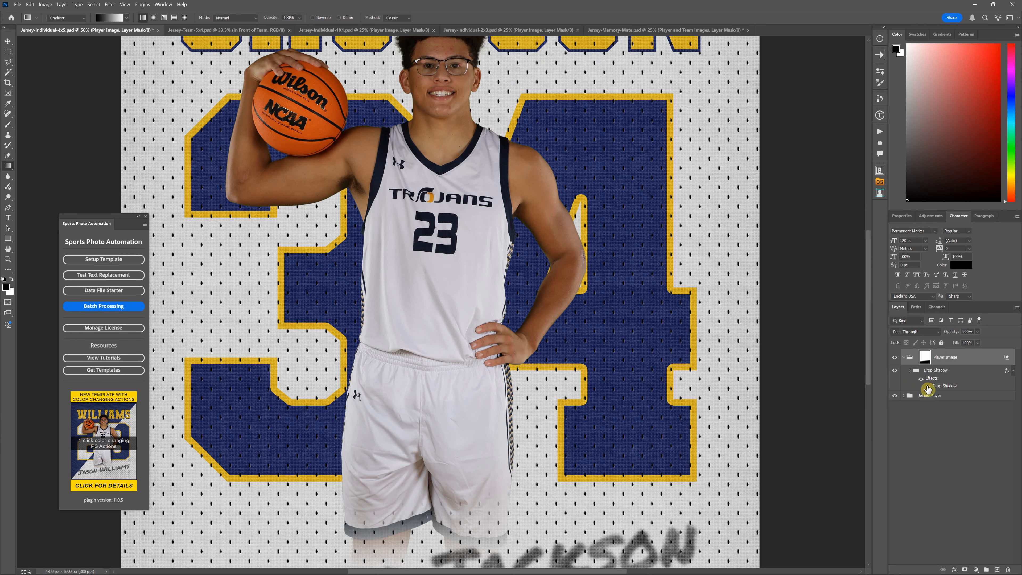
scroll(556, 440, down, 4)
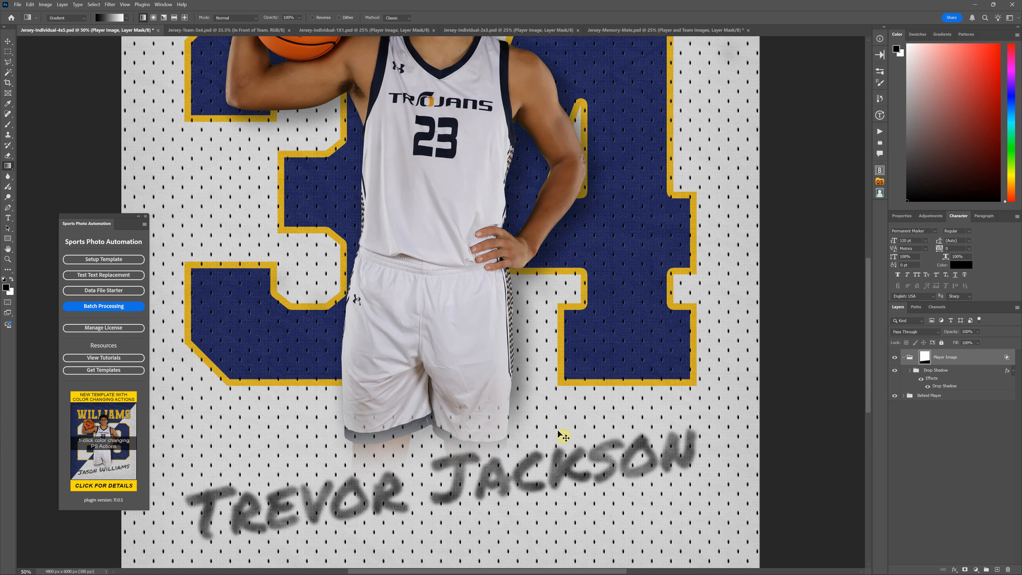
key(ctrl+minus)
scroll(516, 364, up, 2)
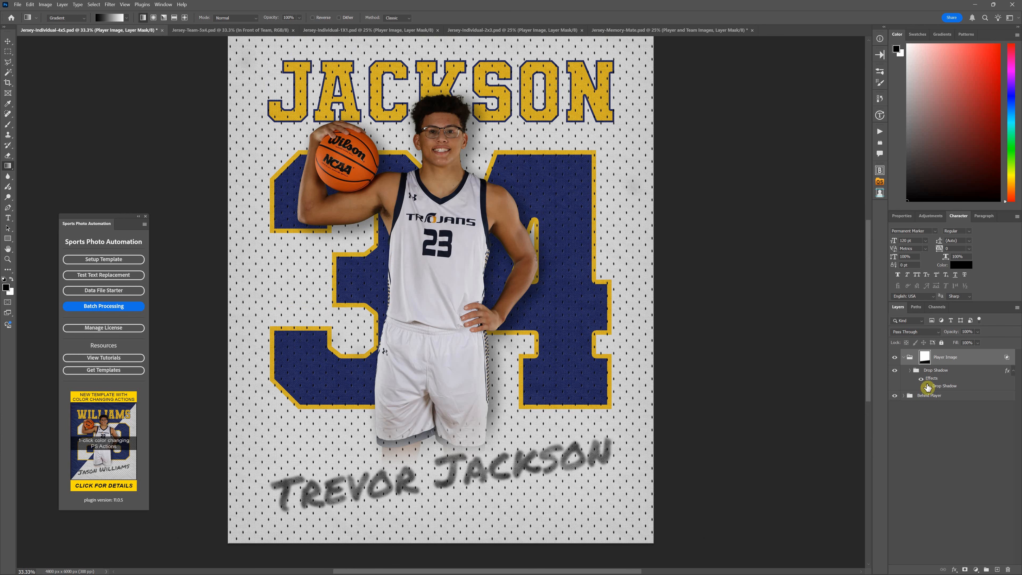
Try the Drop Shadow effect on the Player Image group instead of the Drop Shadow group, moving it across and back twice
drag(928, 388, 973, 356)
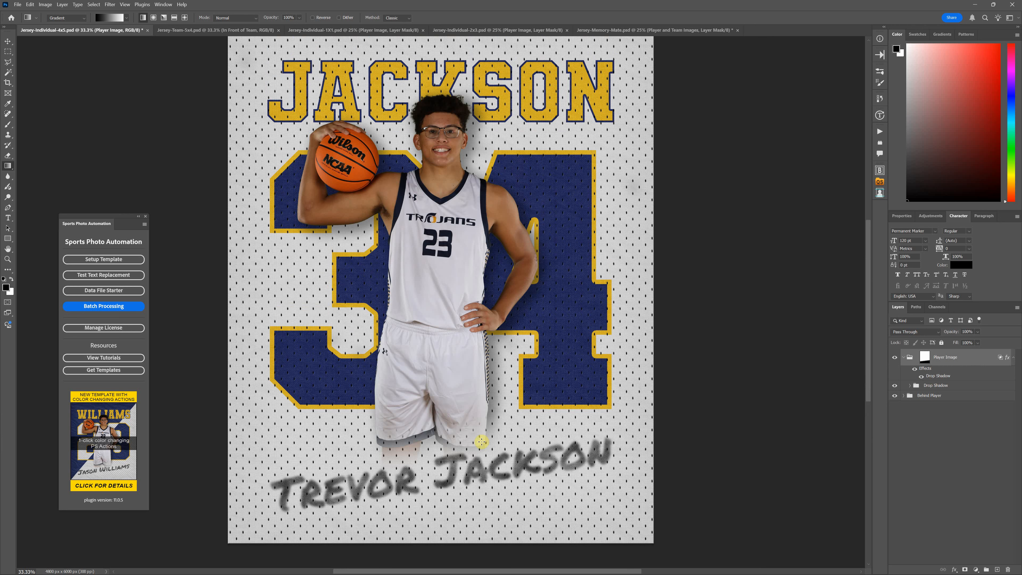
drag(938, 376, 944, 386)
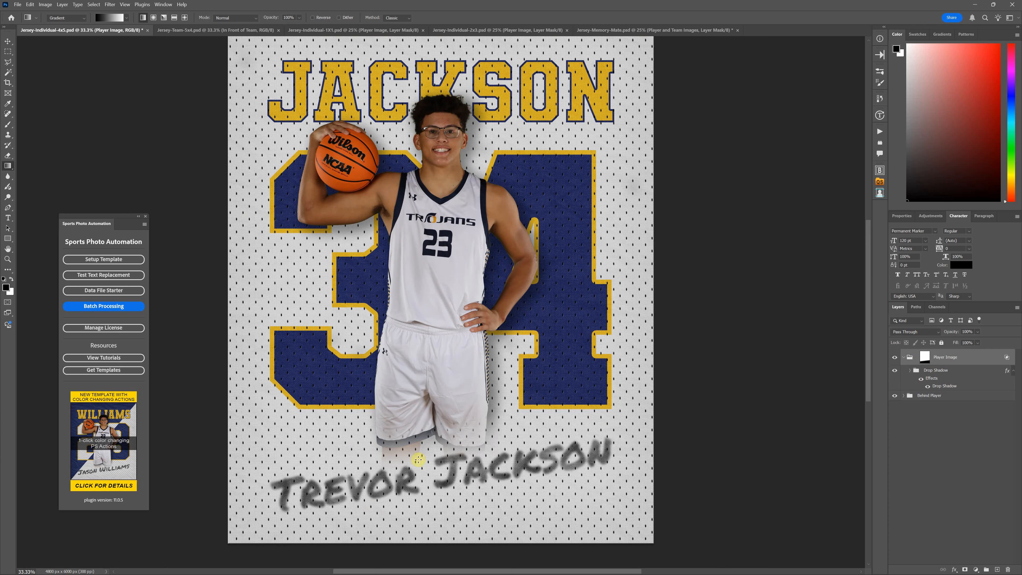
drag(932, 379, 952, 362)
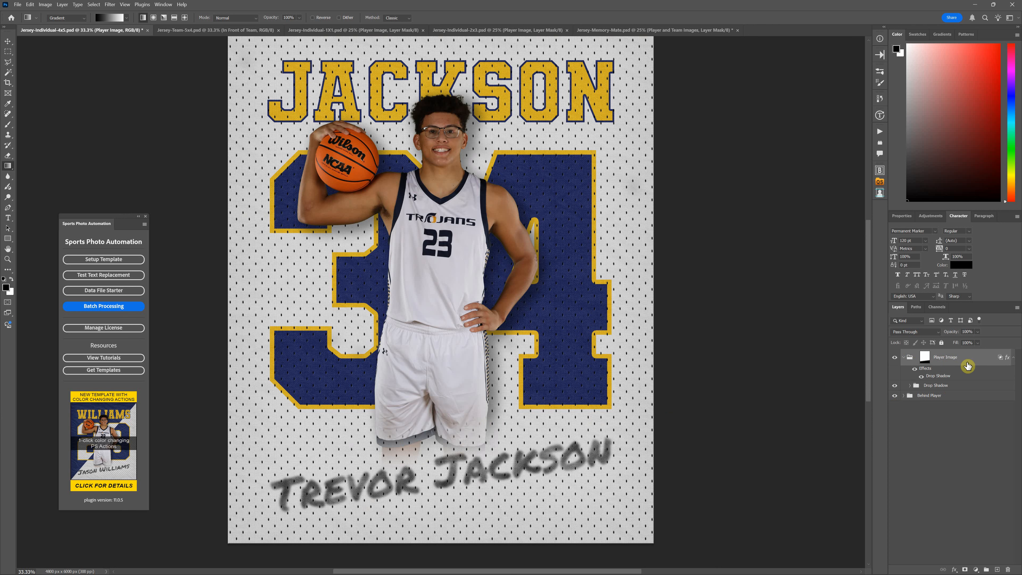
drag(928, 372, 947, 386)
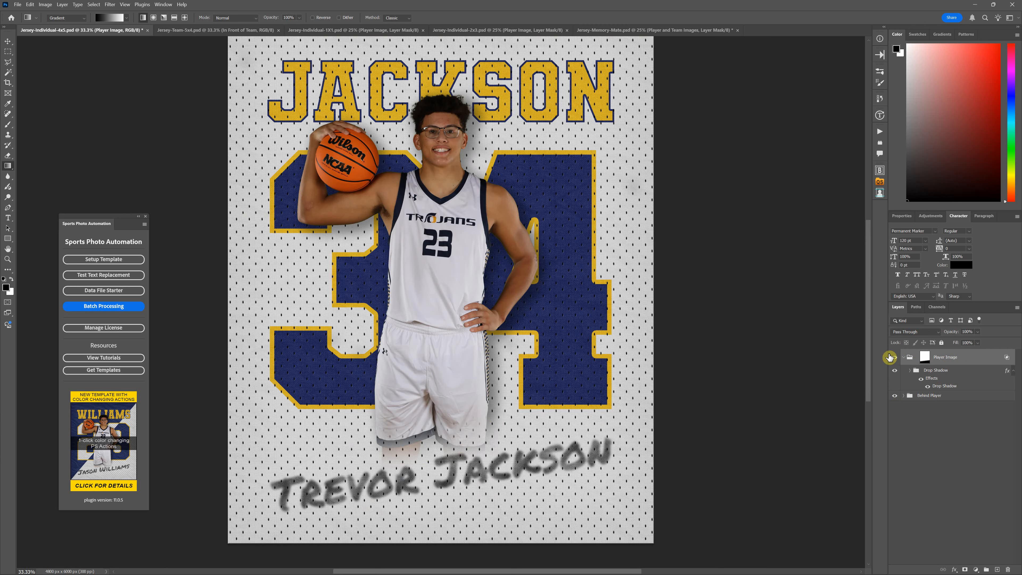
Expand the Drop Shadow group and select the SPA-Player-1-Mode-5 group inside it
click(911, 371)
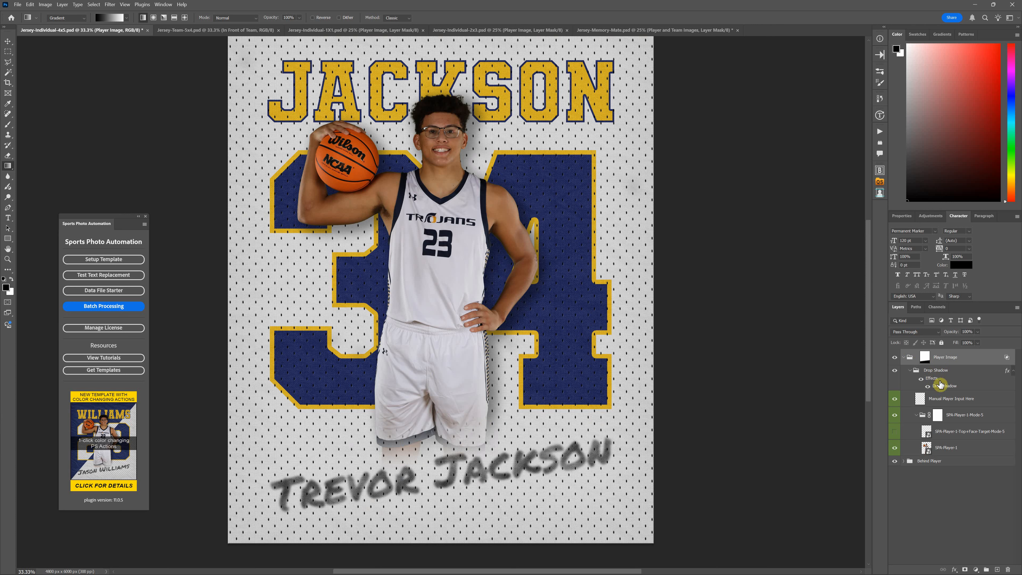
click(973, 418)
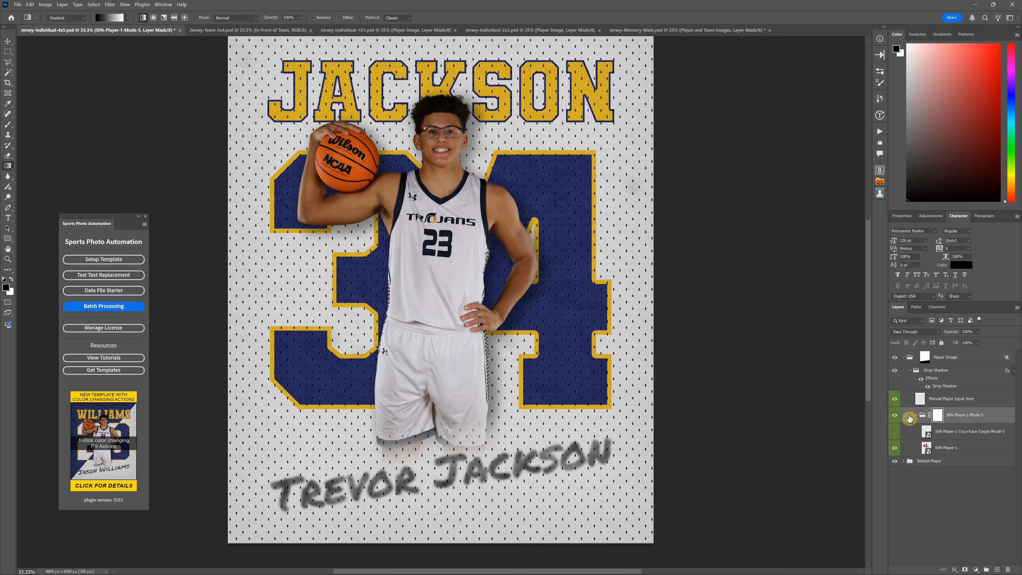
Inspect the contents of the SPA-Player-1-Mode-5 group and select the Manual Player Input Here layer above it
click(916, 416)
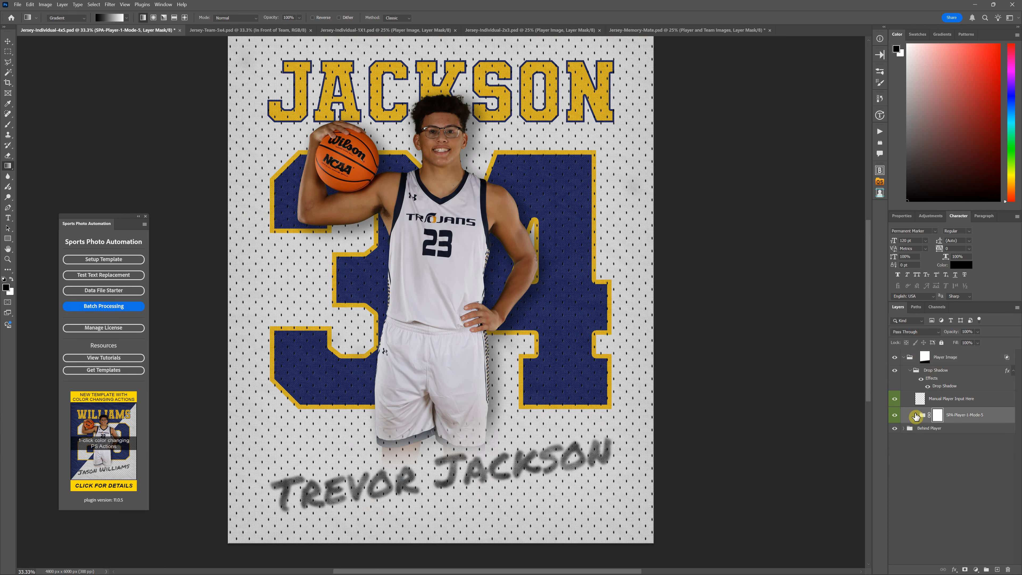
click(916, 416)
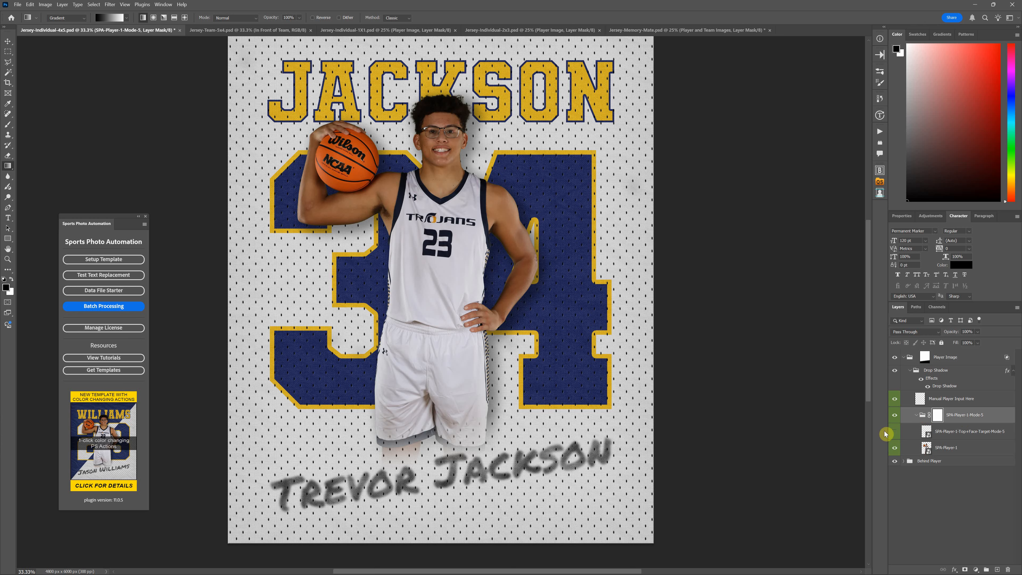
click(895, 433)
click(944, 398)
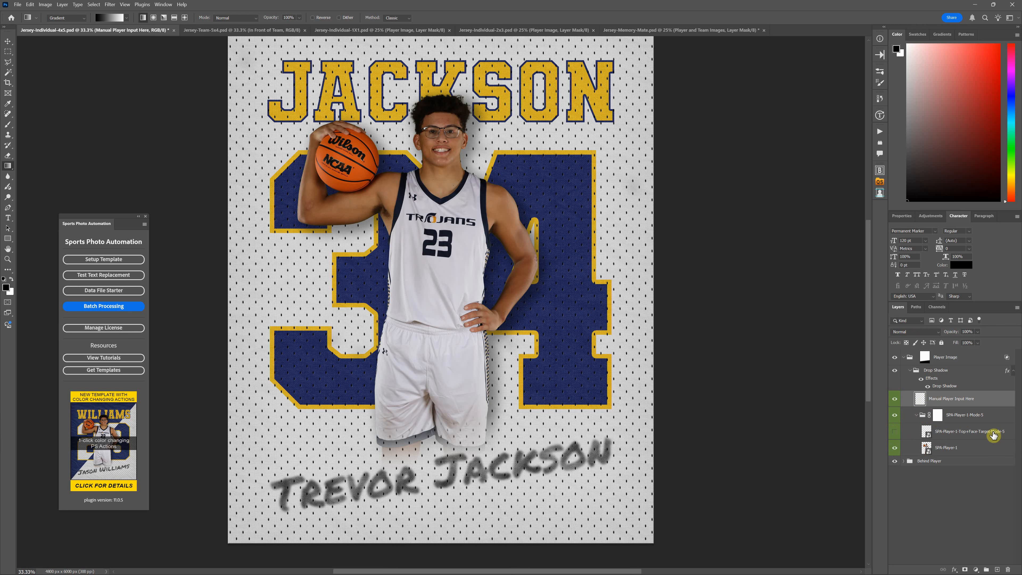
Compare the artwork with the SPA-Player-1-Mode-5 group hidden and shown, leaving the group expanded
click(917, 415)
click(894, 418)
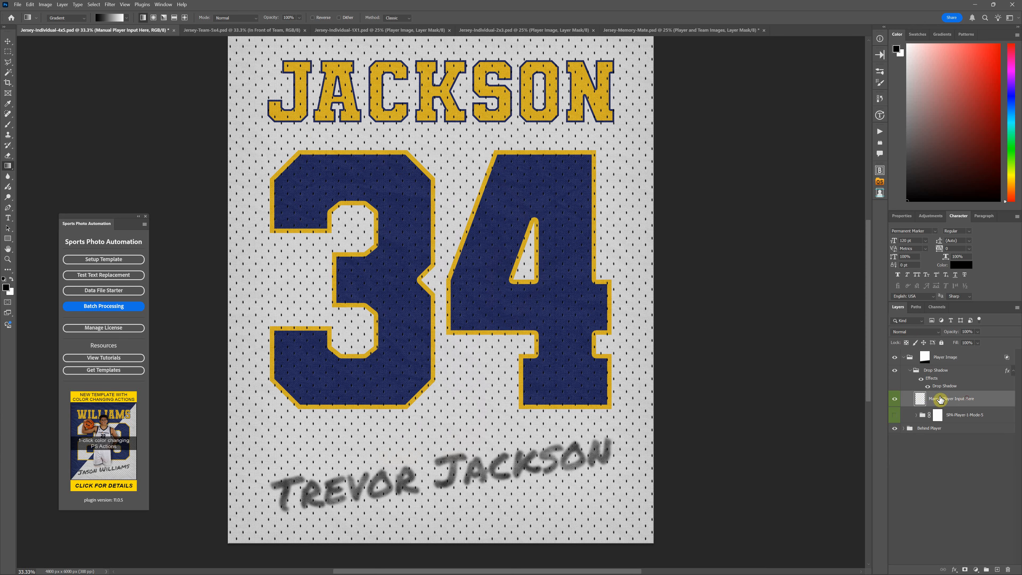
click(917, 417)
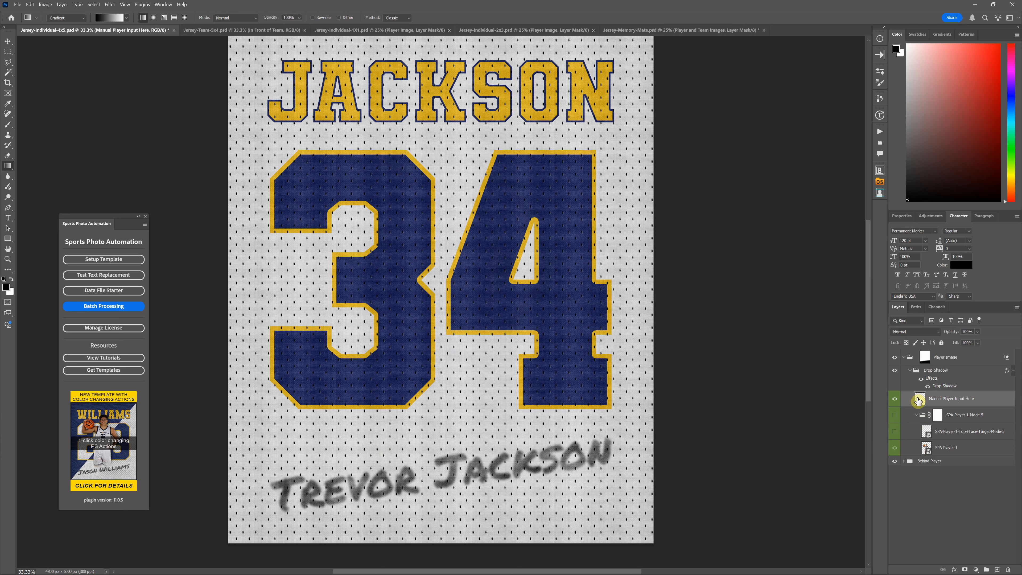
click(895, 415)
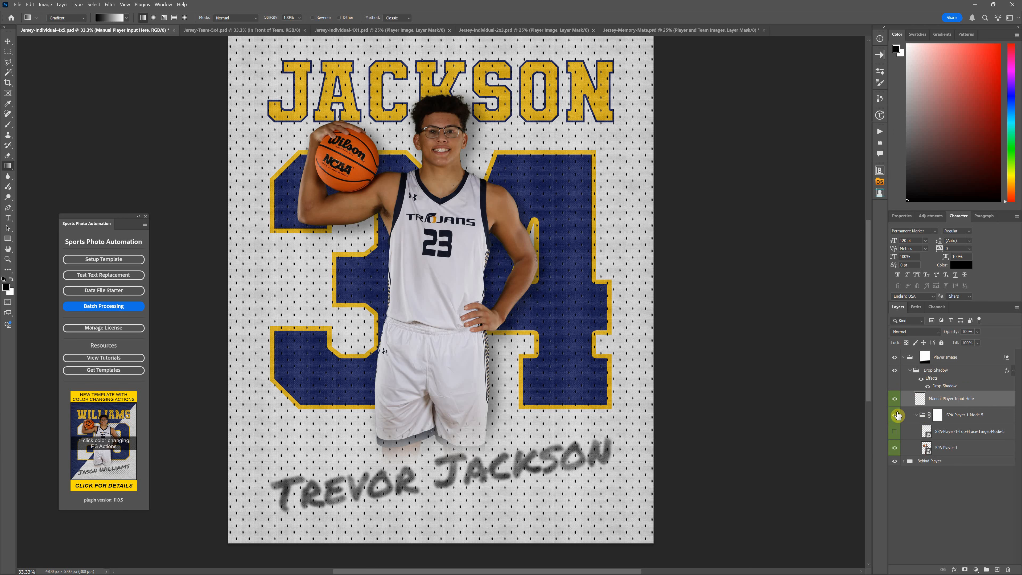
Replace the SPA-Player-1-Mode-5 group inside the Drop Shadow group with a new player layer group for slot 1 in alignment mode 3
click(976, 419)
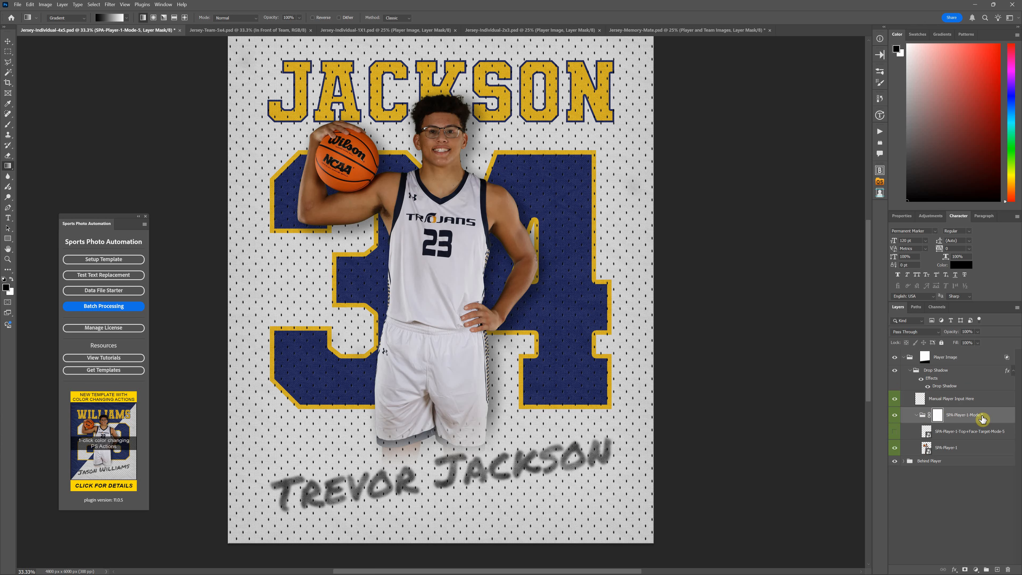
drag(985, 417, 1009, 568)
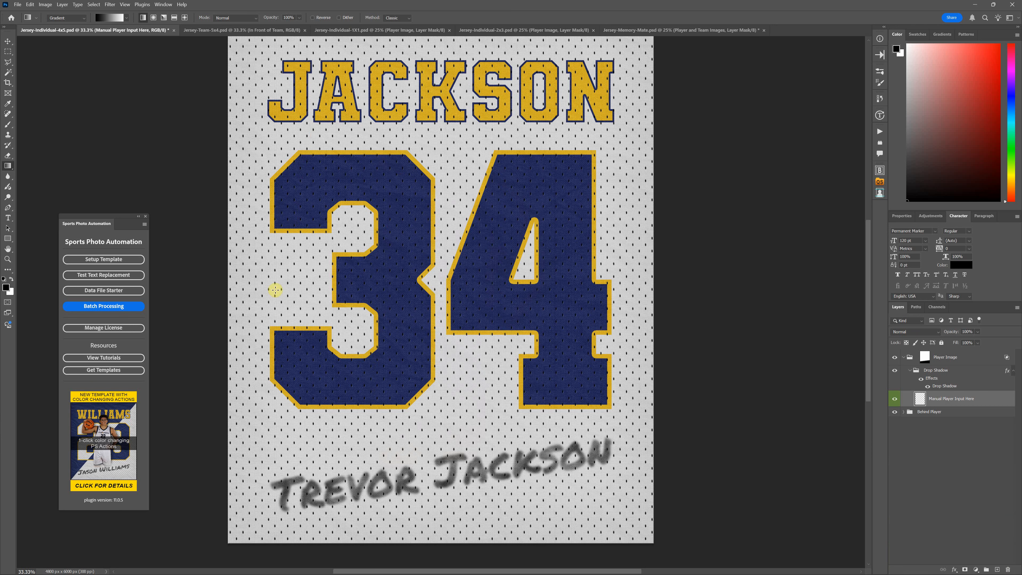
click(128, 262)
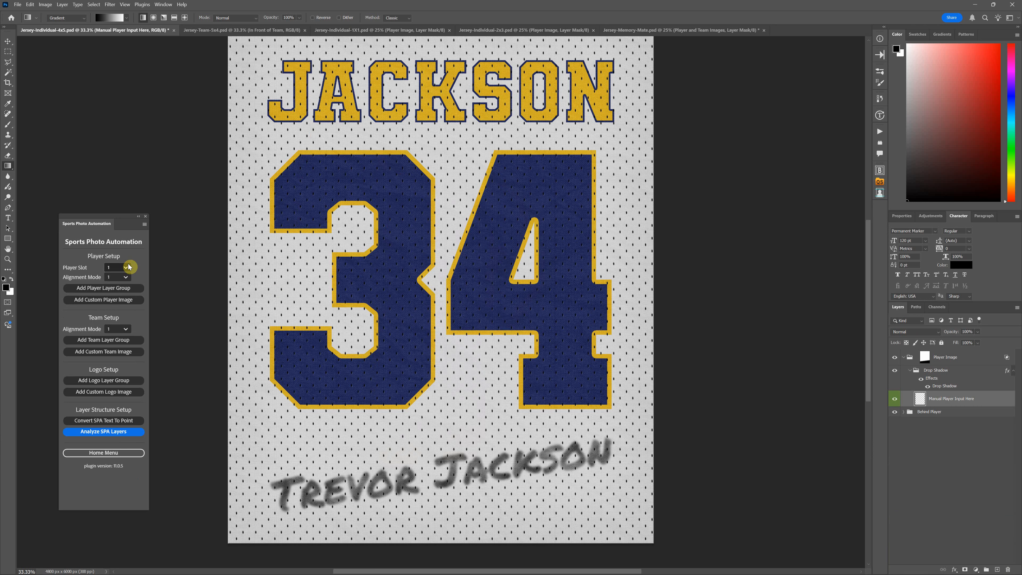
click(121, 277)
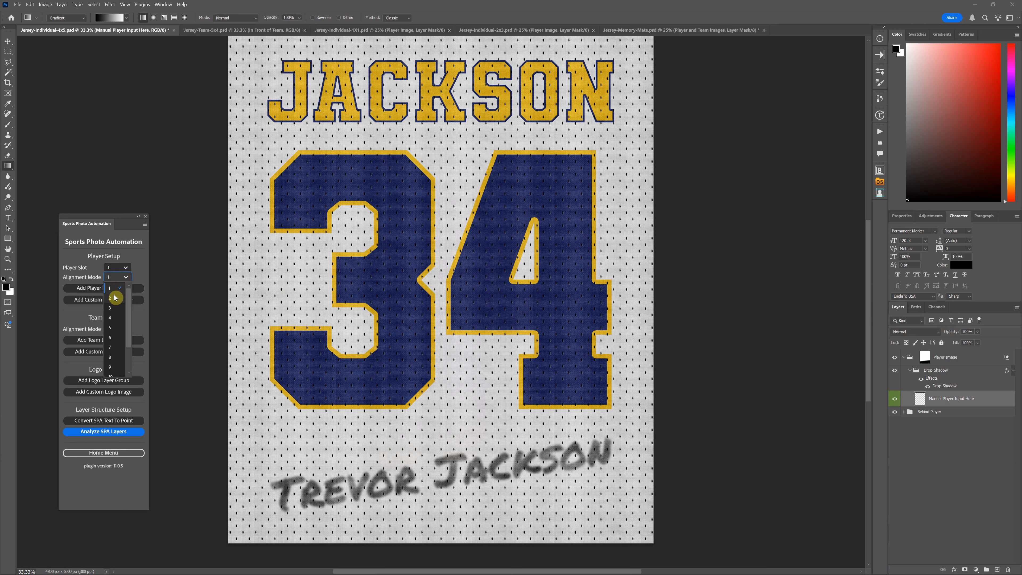
click(114, 309)
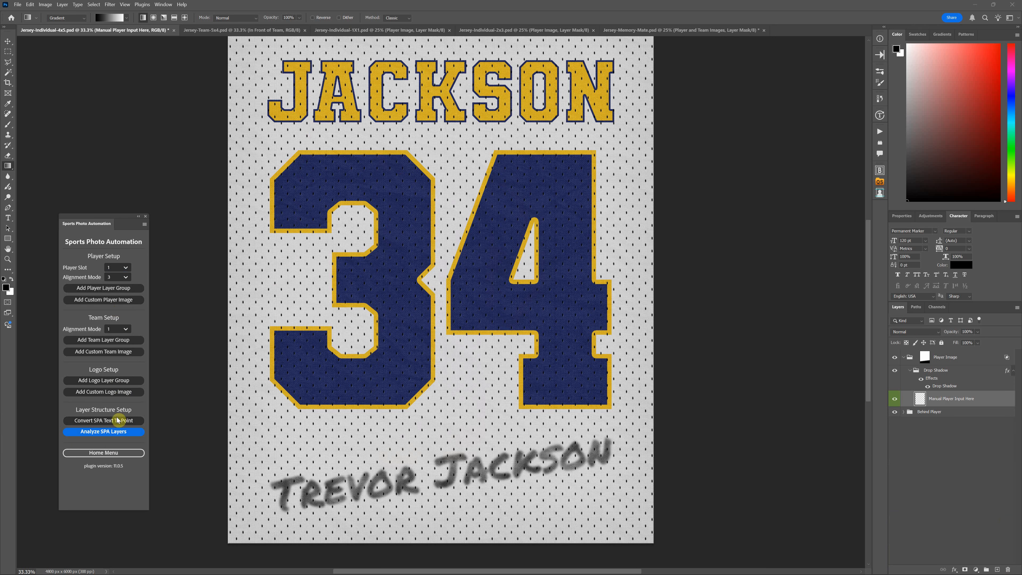
click(122, 289)
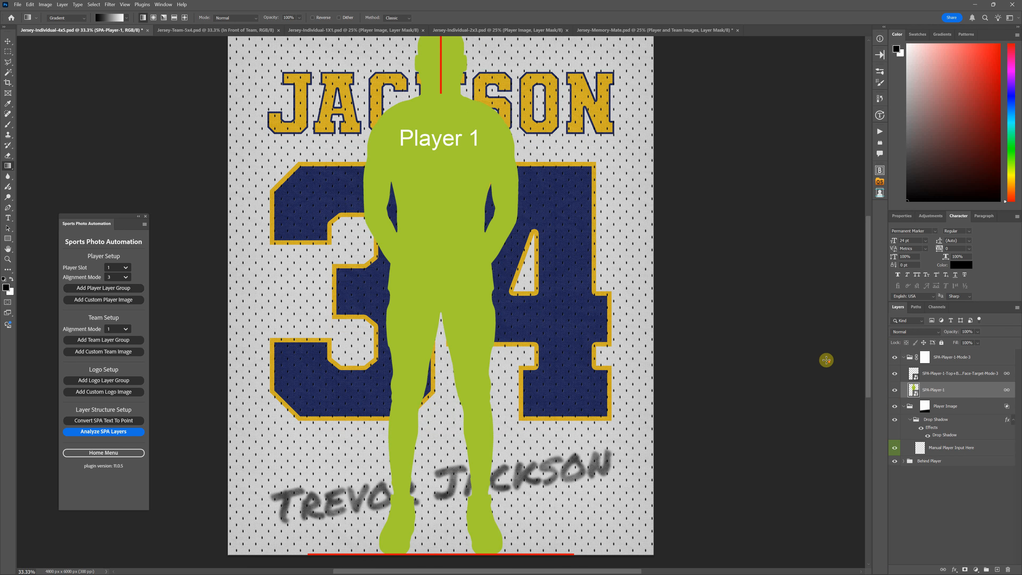
drag(985, 364, 980, 443)
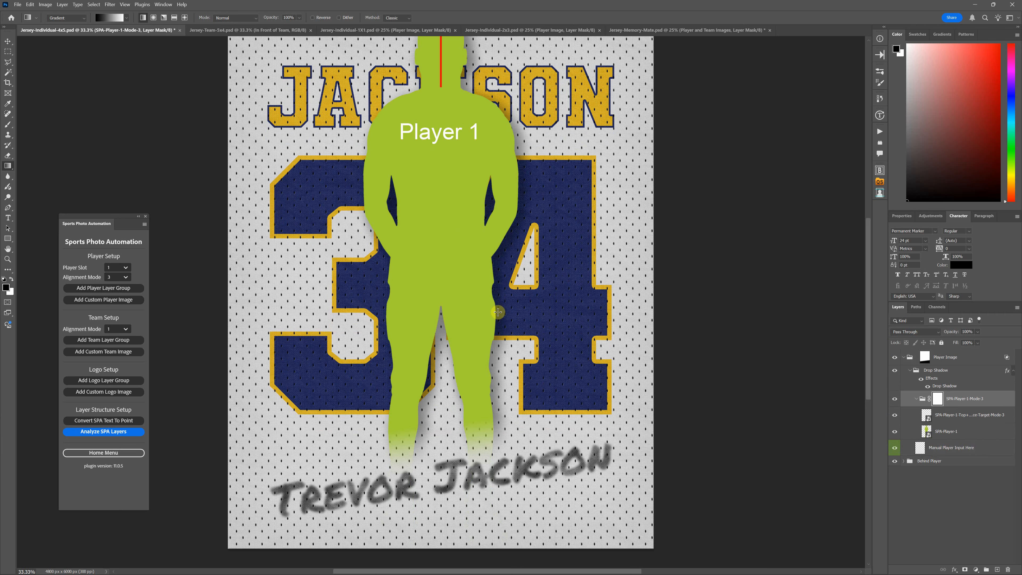
Try moving the SPA-Player-1-Mode-3 group straight down until the placeholder's head overlaps the lower part of the JACKSON lettering
click(8, 41)
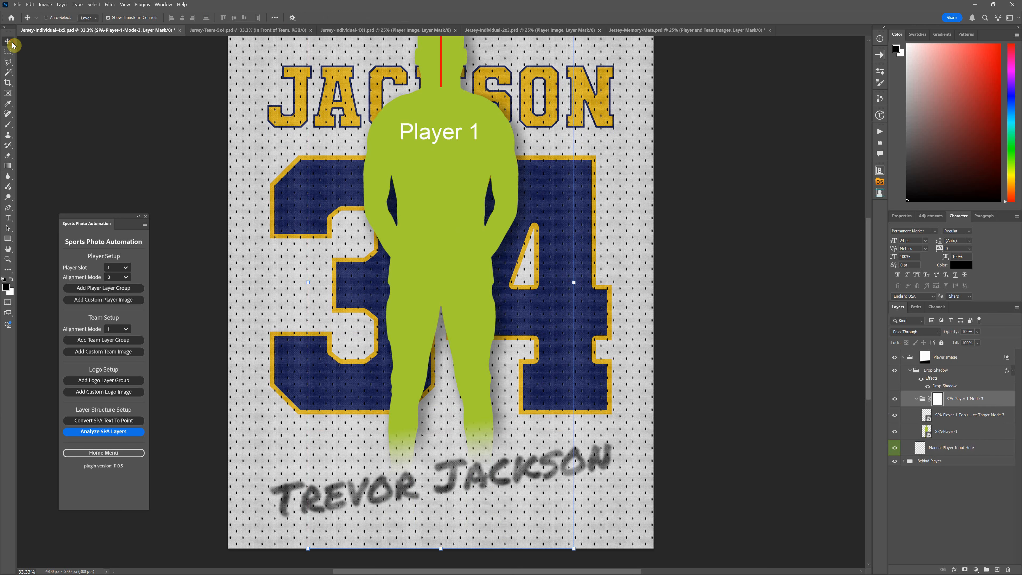
drag(438, 96, 437, 185)
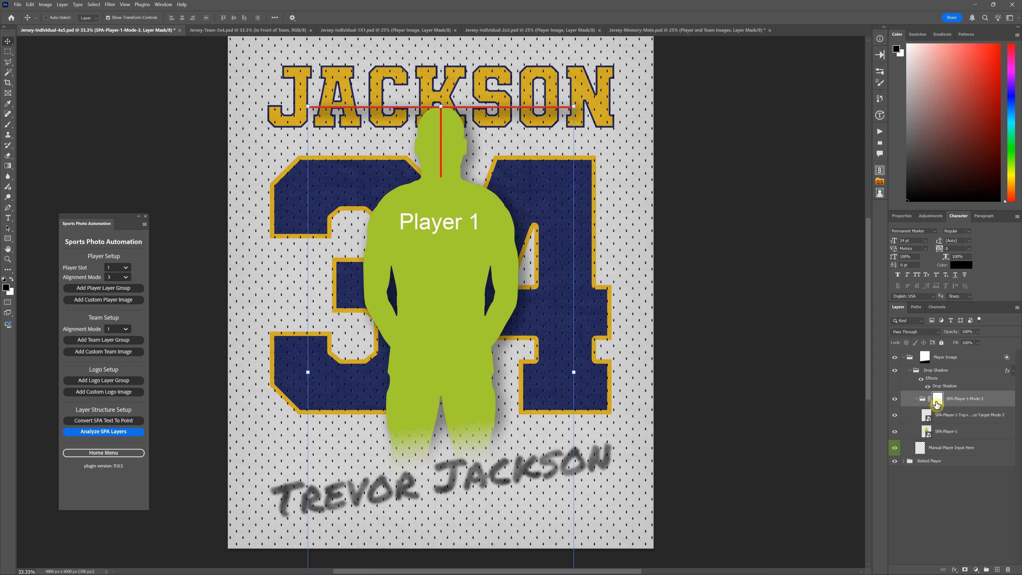
click(961, 398)
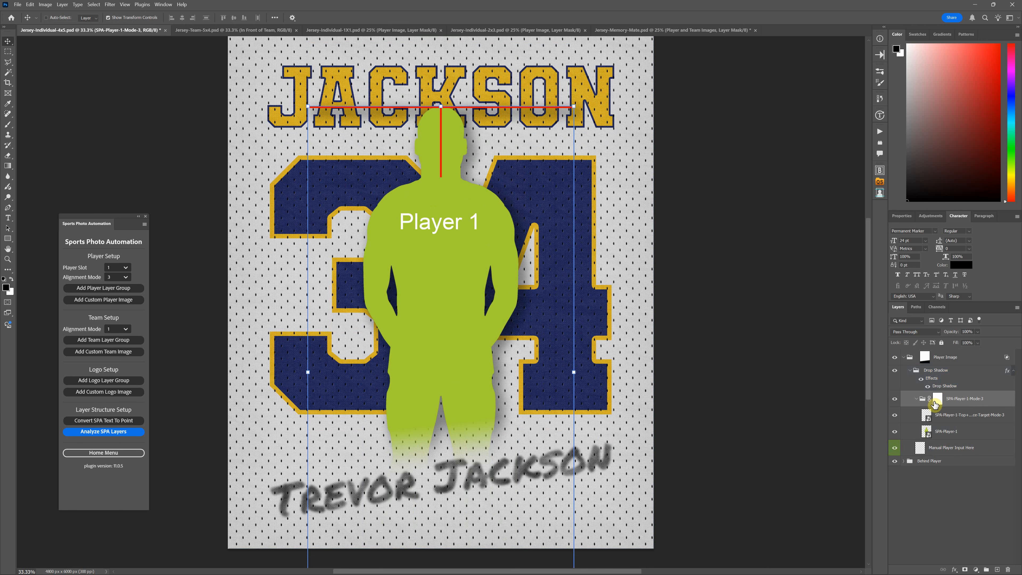
drag(939, 400, 965, 402)
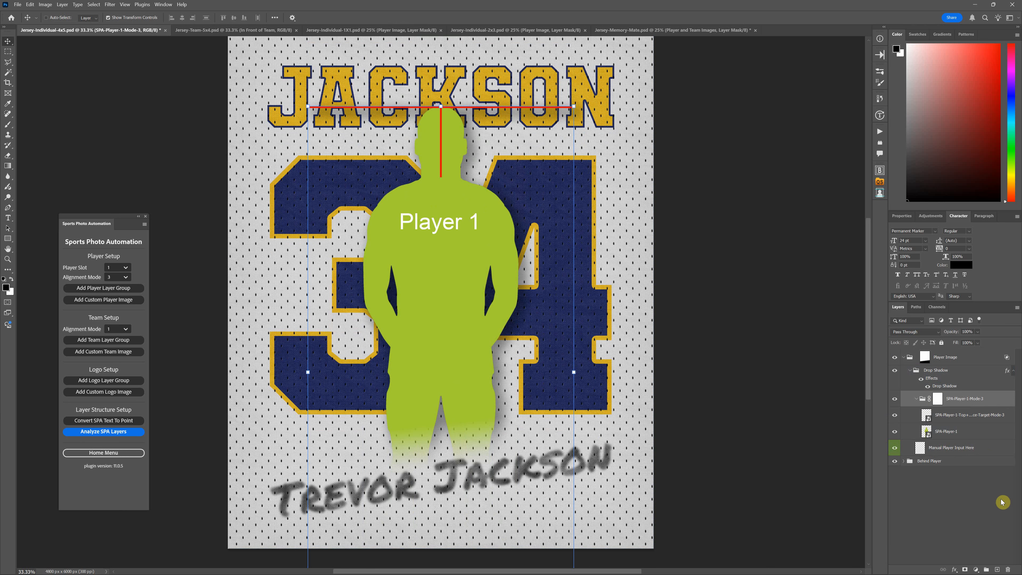
Try moving the Drop Shadow effect from the Drop Shadow group to the SPA-Player-1-Mode-3 group
key(ctrl+plus)
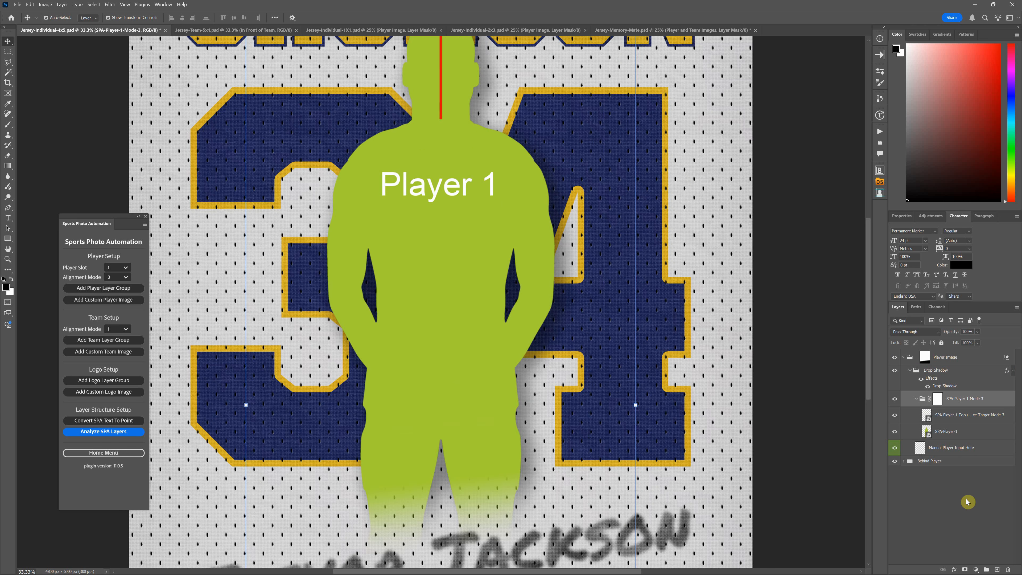
scroll(612, 376, down, 3)
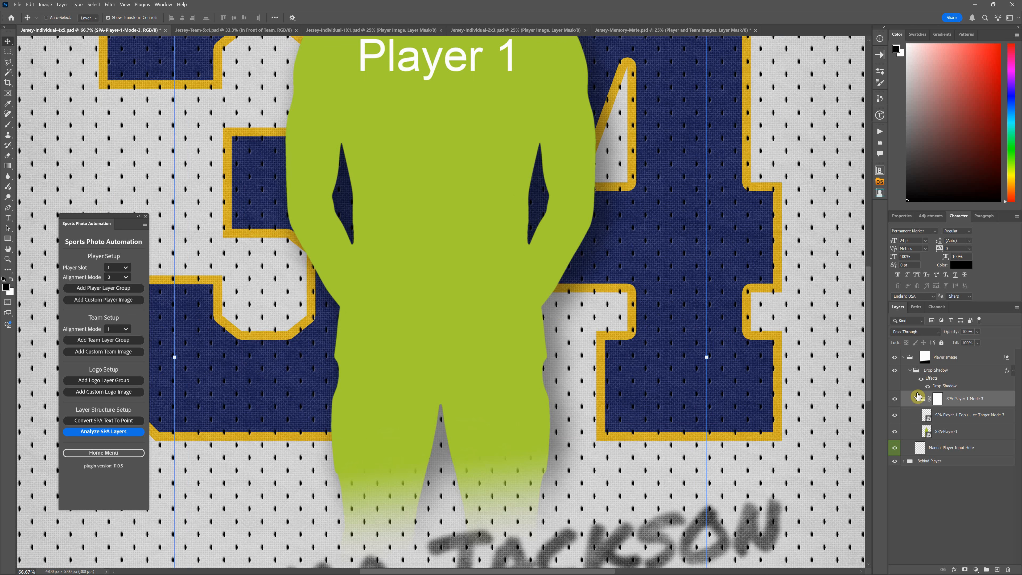
drag(922, 398, 924, 391)
click(927, 387)
click(927, 387)
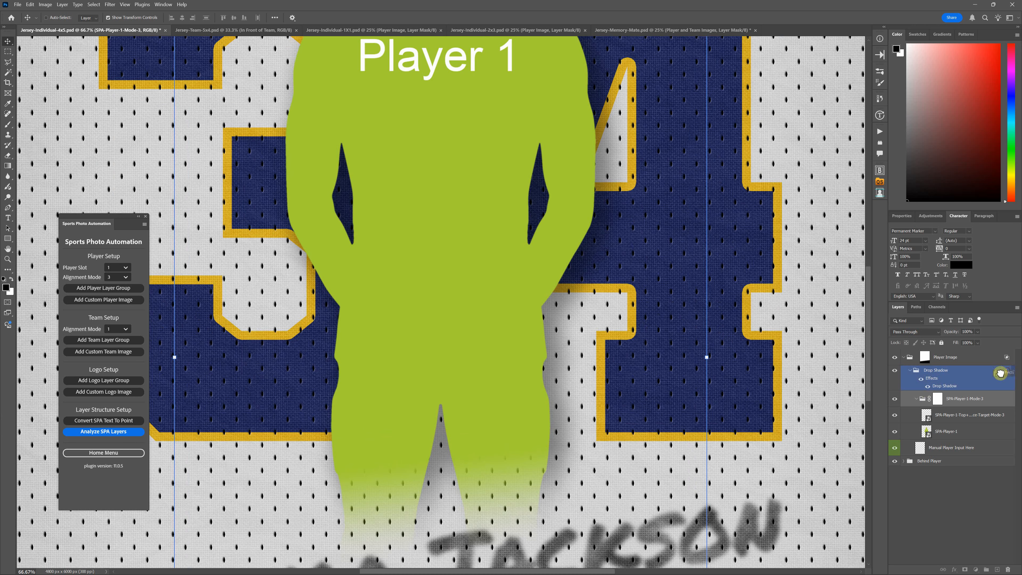
drag(1001, 373, 988, 403)
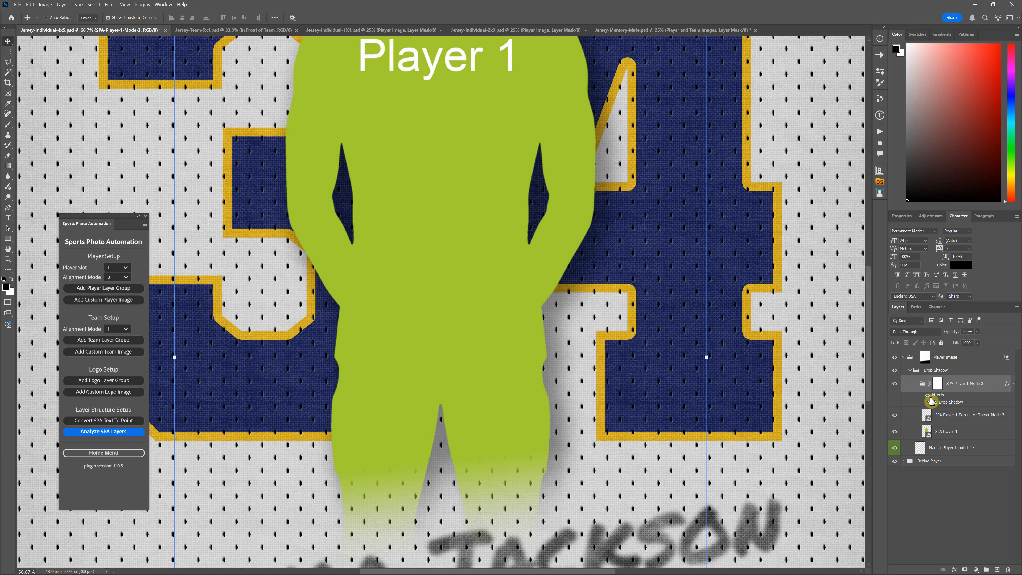
Try moving the effect down onto the SPA-Player-1 layer and check the shadow around the placeholder's legs
drag(944, 404, 950, 432)
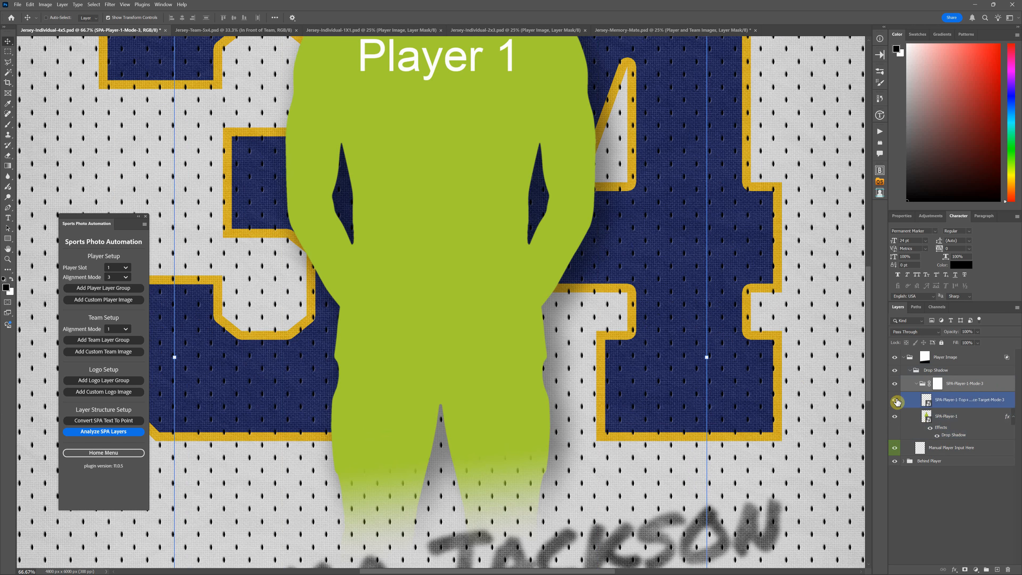
scroll(940, 391, up, 2)
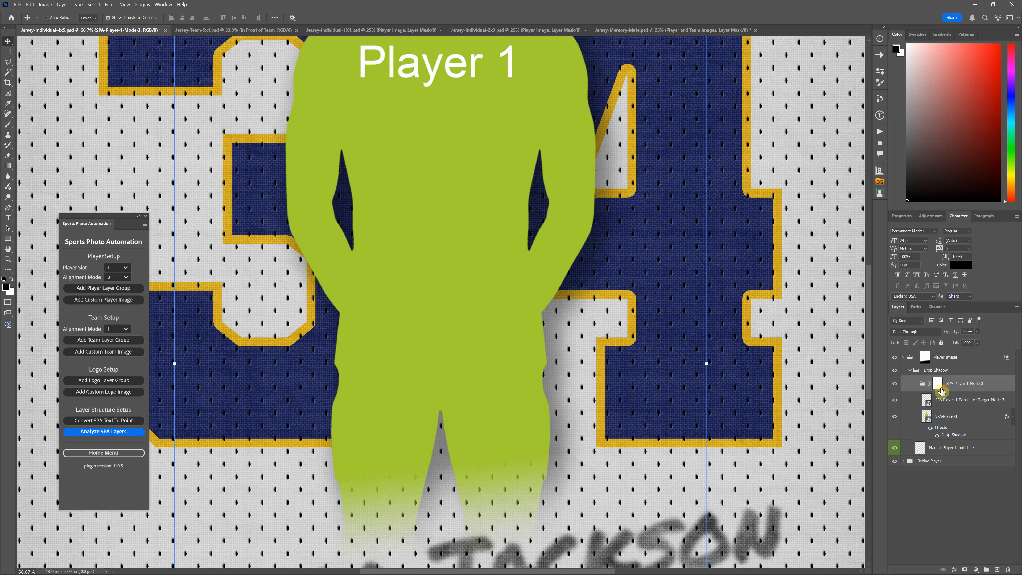
scroll(942, 392, up, 1)
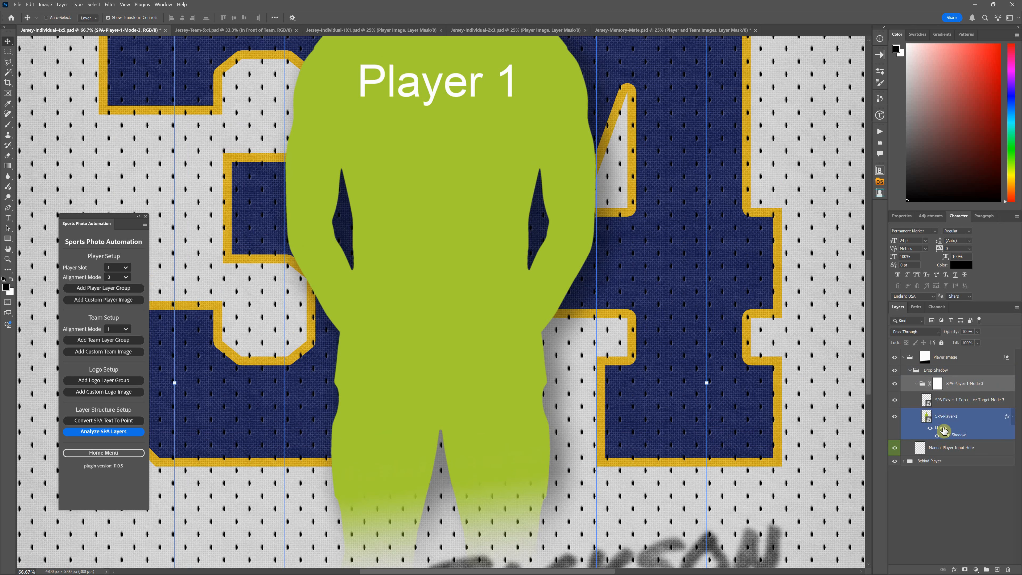
mouse_move(943, 431)
mouse_down()
mouse_move(960, 359)
mouse_move(942, 417)
mouse_up()
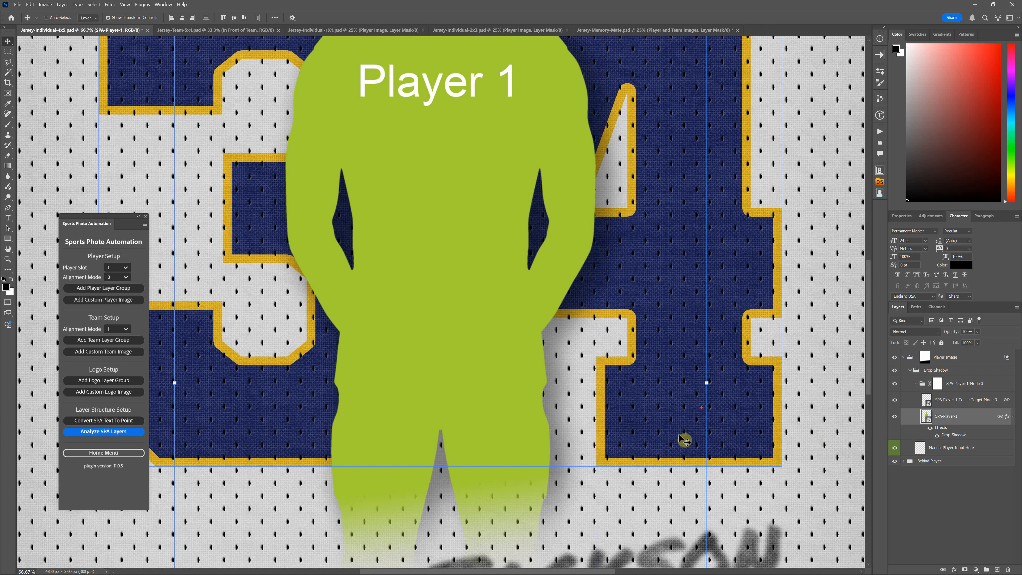
scroll(685, 436, up, 1)
scroll(700, 419, down, 1)
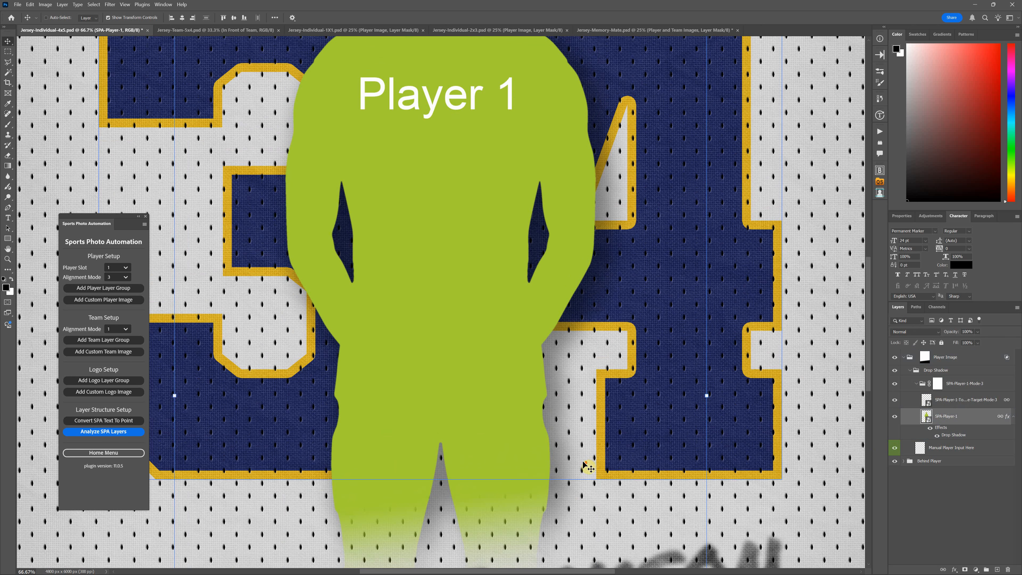
Collapse the SPA-Player-1-Mode-3 group and try deleting it together with the shadow effect on its layer
click(972, 407)
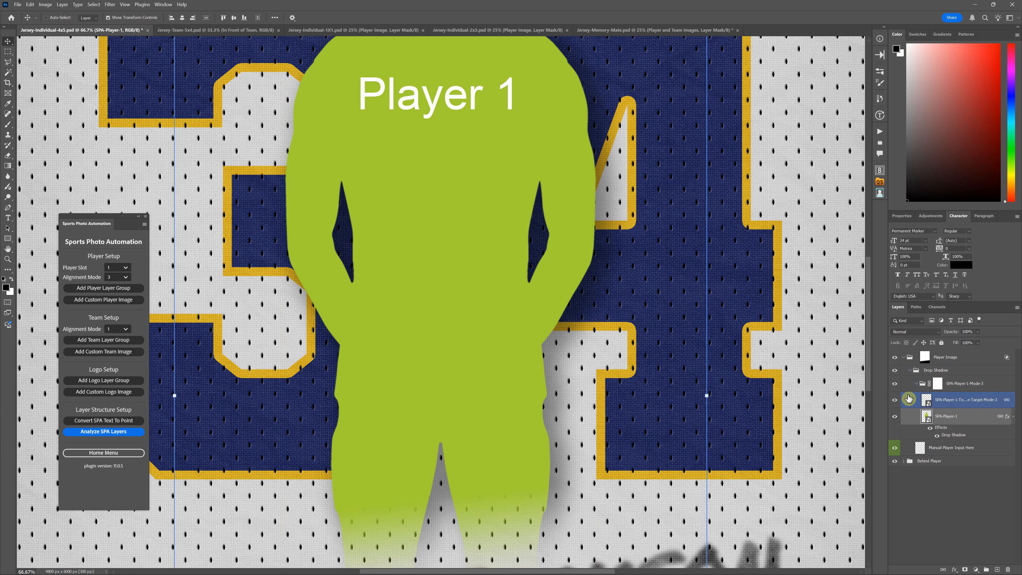
click(917, 384)
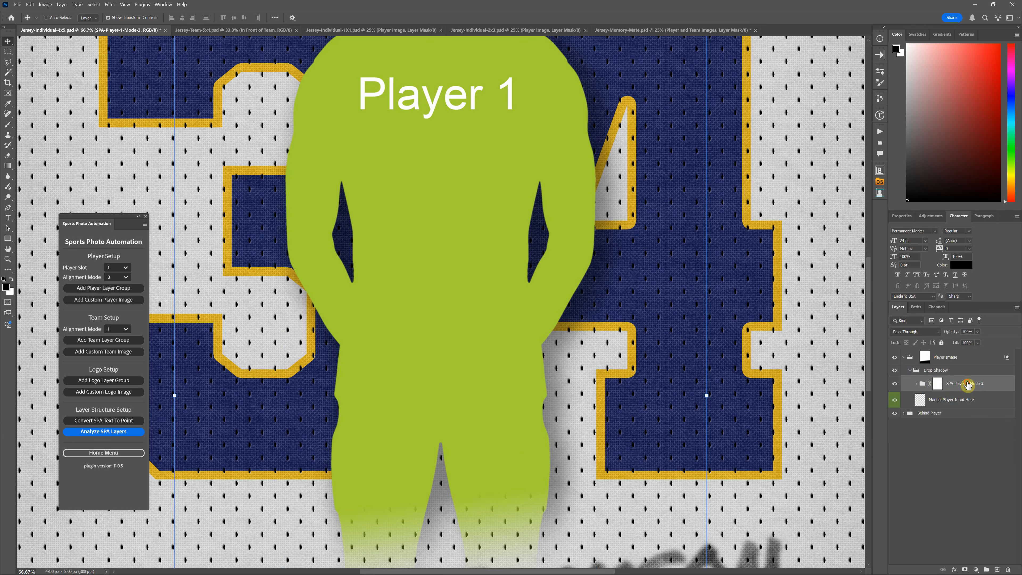
drag(968, 385, 1008, 569)
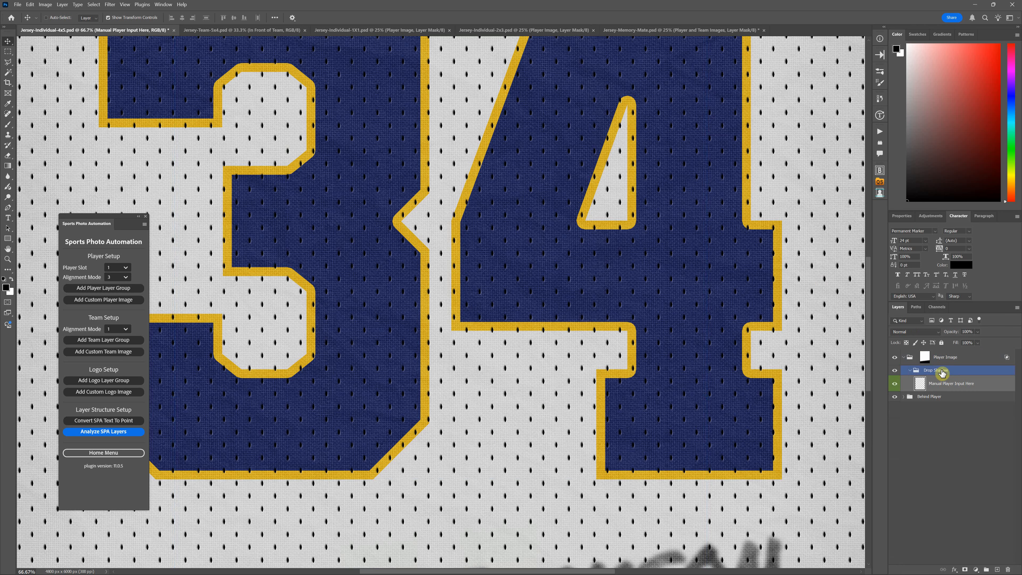
Undo the group deletion, the Drop Shadow effect moves and the placeholder's downward move
key(ctrl+z)
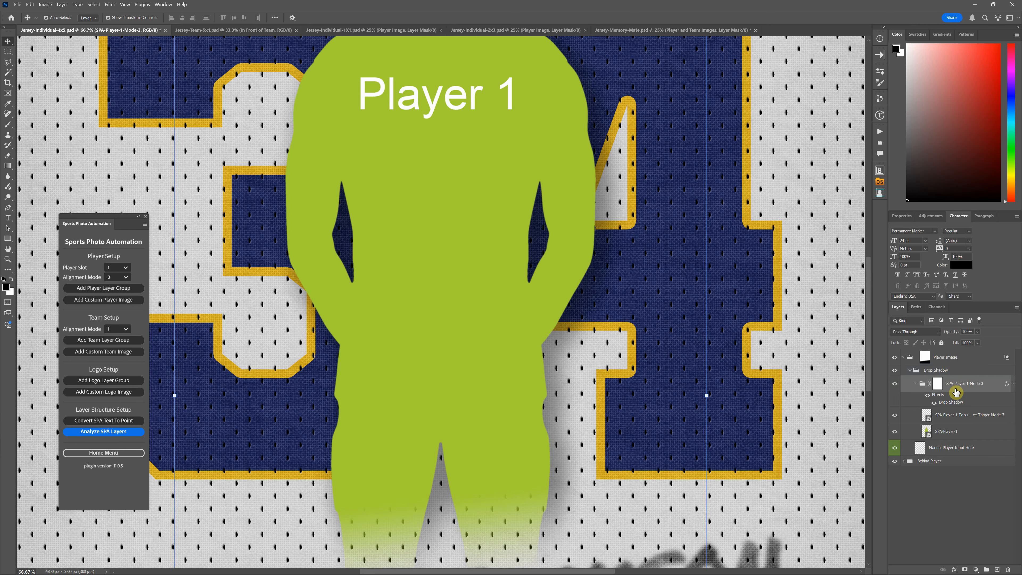
key(ctrl+z)
key(ctrl+z)
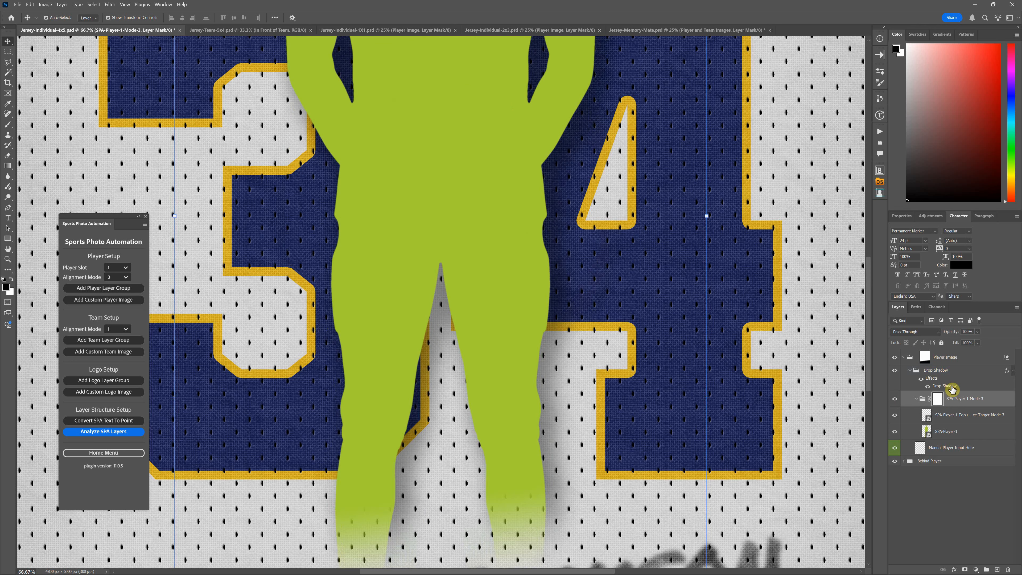
key(ctrl+z)
Collapse the Player Image group and fit the whole jersey in view
drag(954, 358, 969, 440)
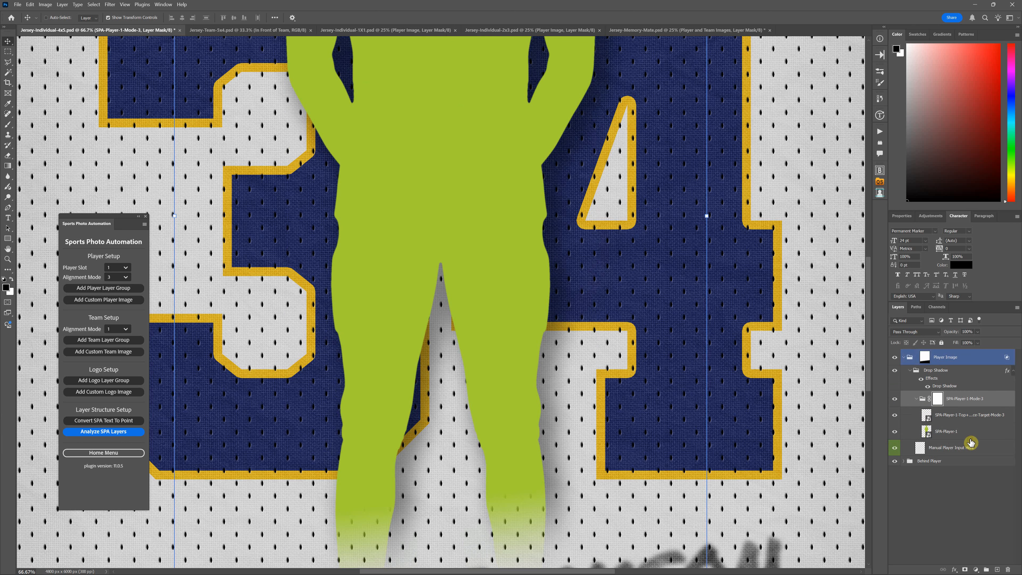
click(916, 378)
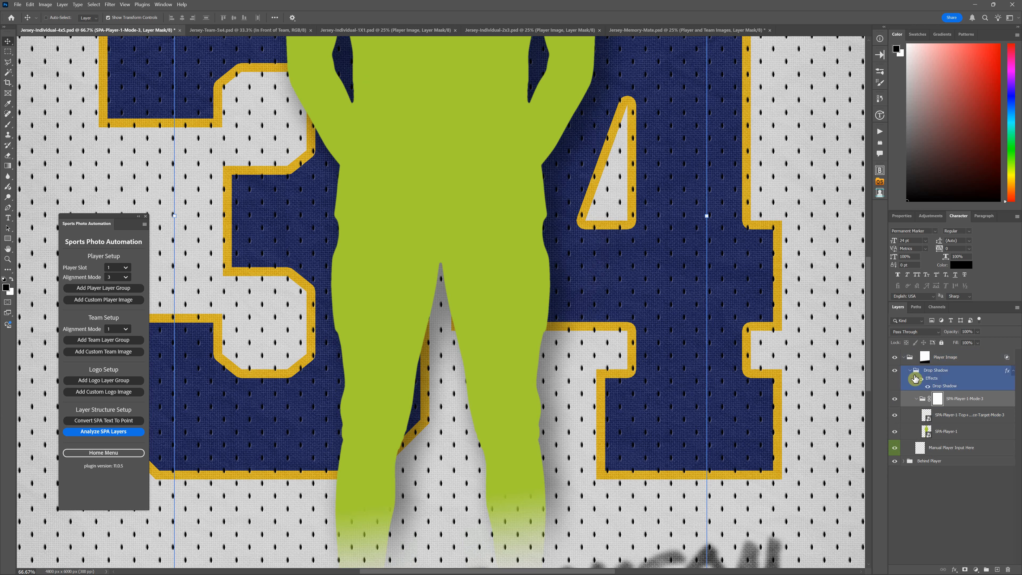
click(904, 358)
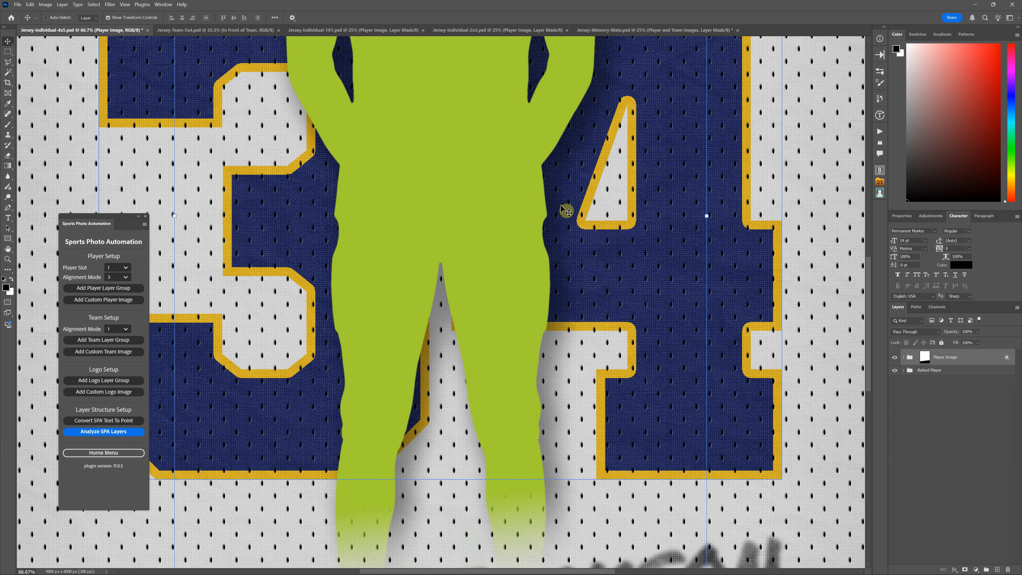
key(ctrl+0)
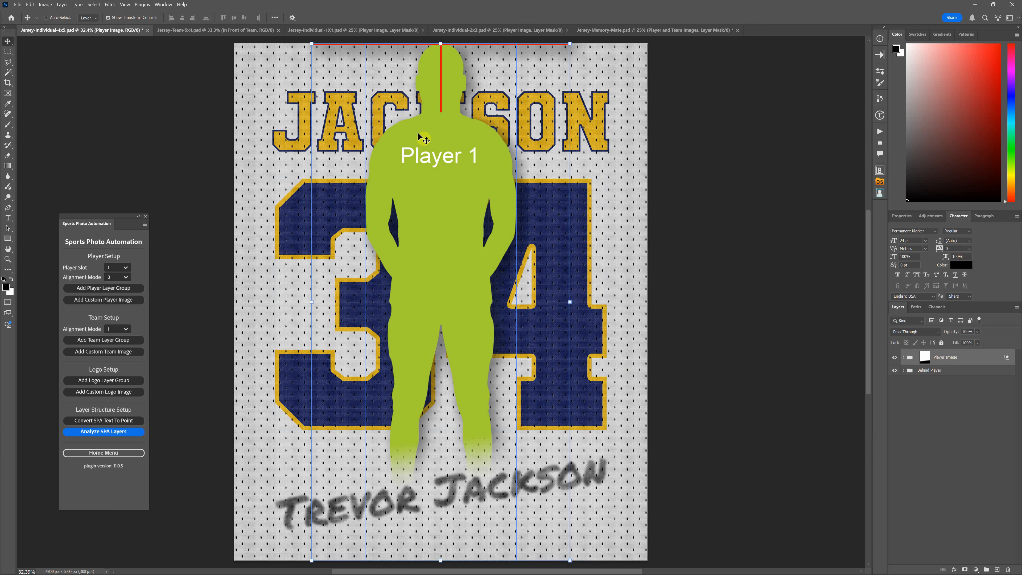
Restore the document to the last Move All Layer Effects history state, expand the Player Image group and select SPA-Player-1-Mode-5
drag(418, 133, 424, 229)
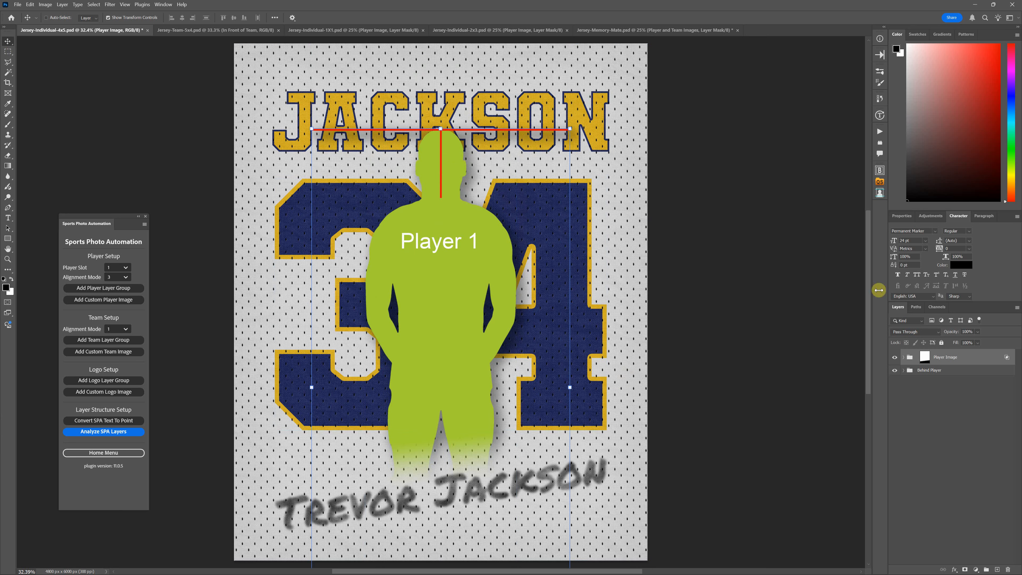
click(880, 99)
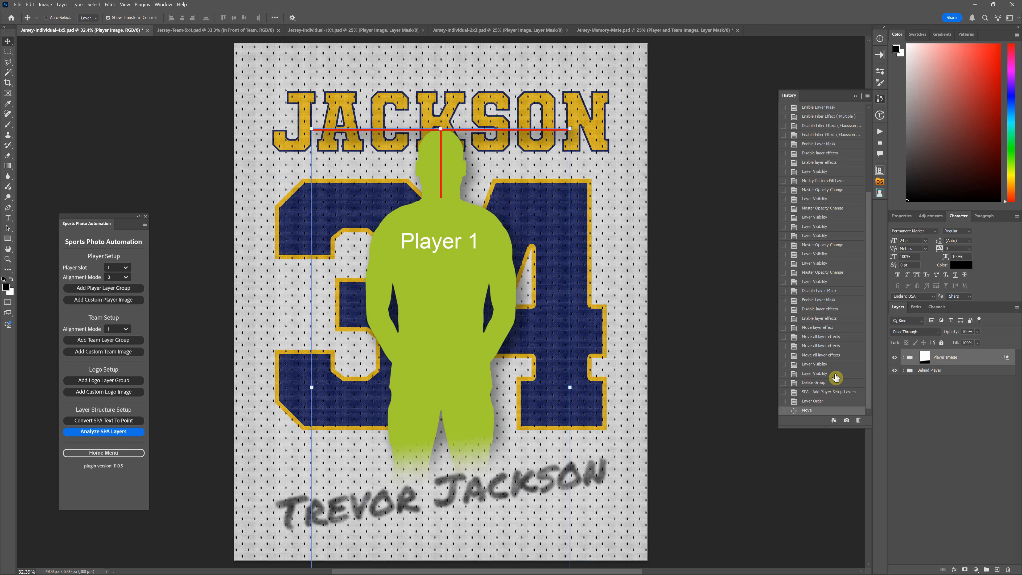
click(840, 356)
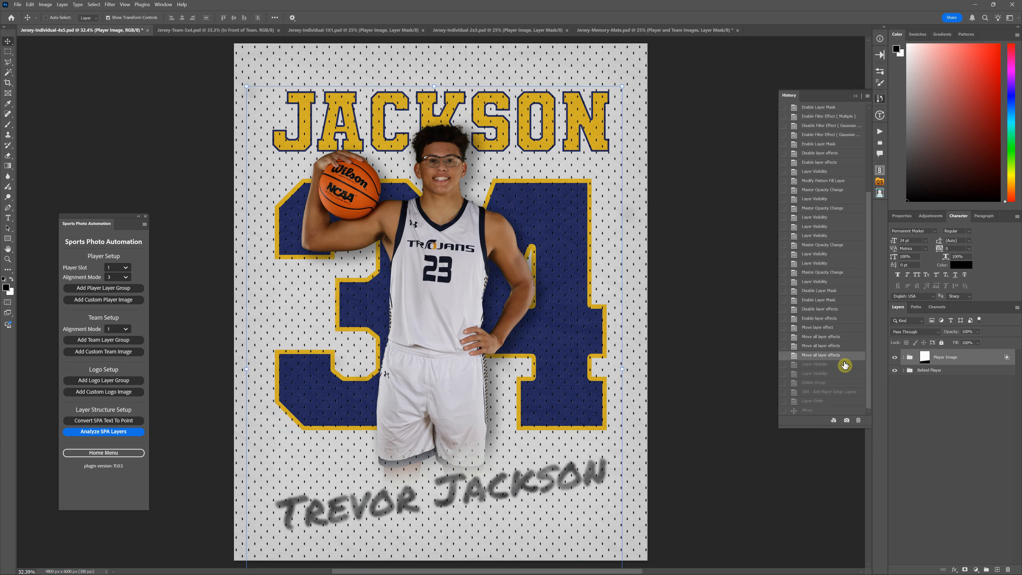
click(903, 360)
click(965, 415)
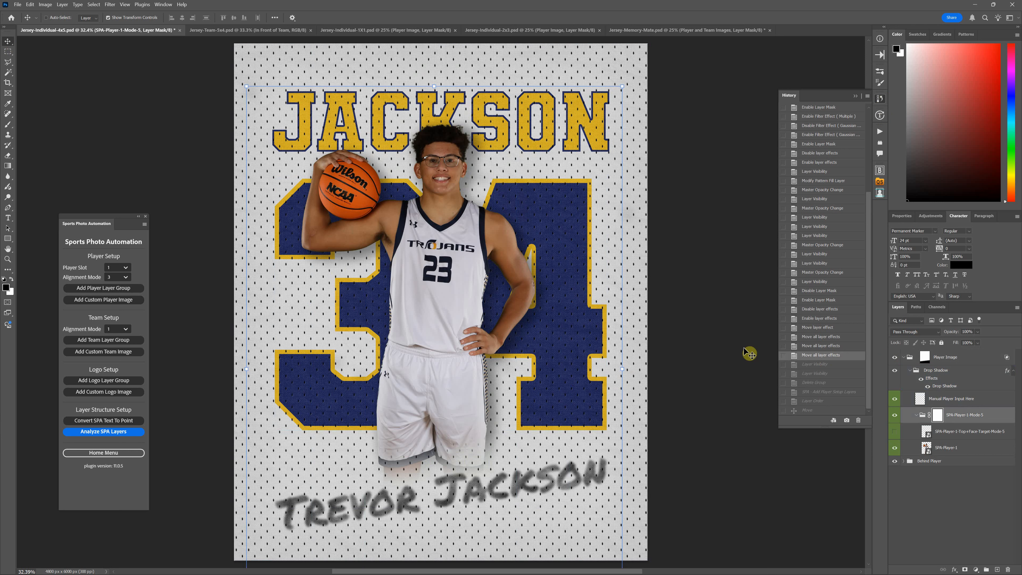
Move the Sports Photo Automation window across the canvas to sit beside the open history list
click(117, 277)
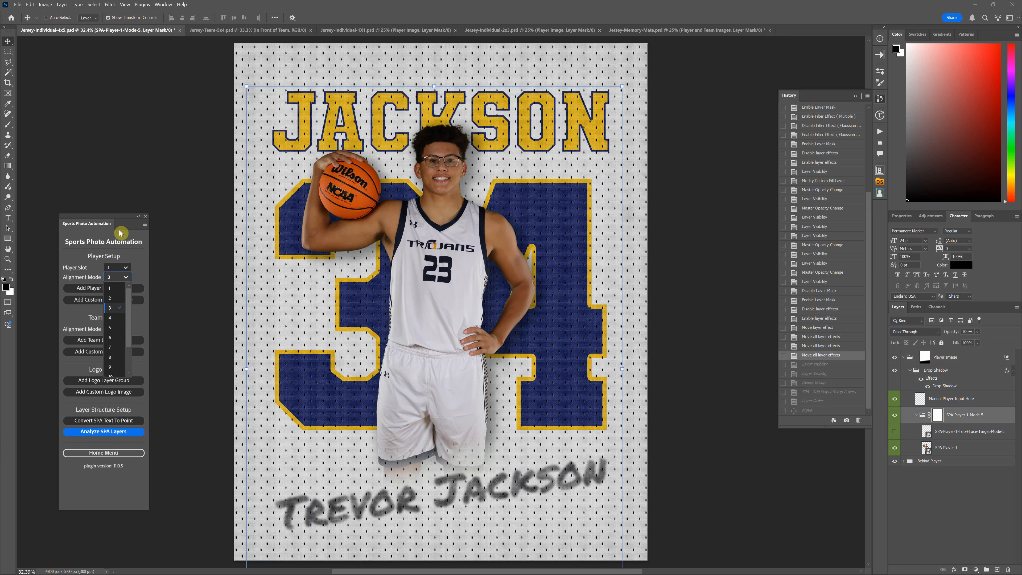
click(117, 218)
double_click(117, 217)
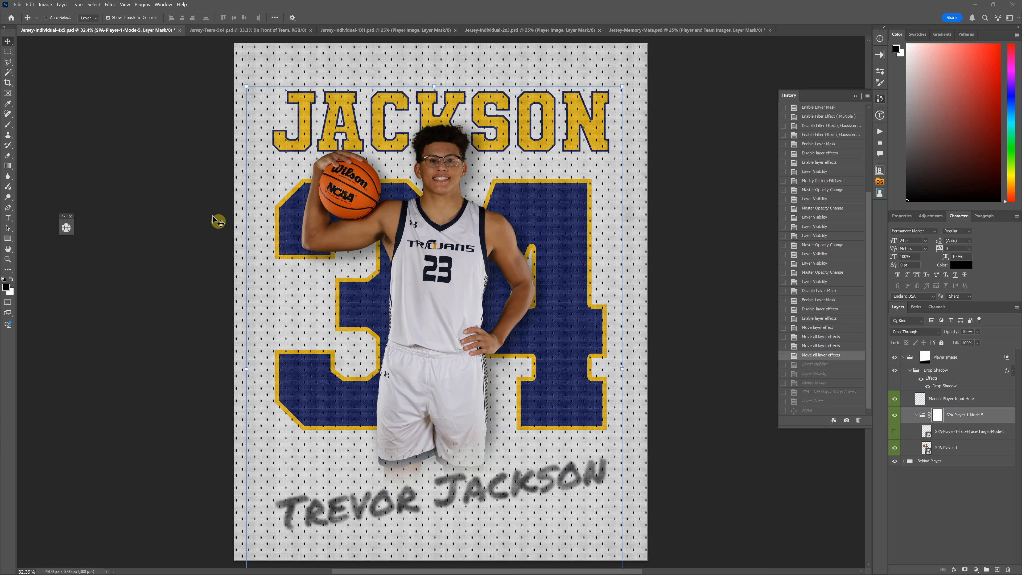
double_click(69, 221)
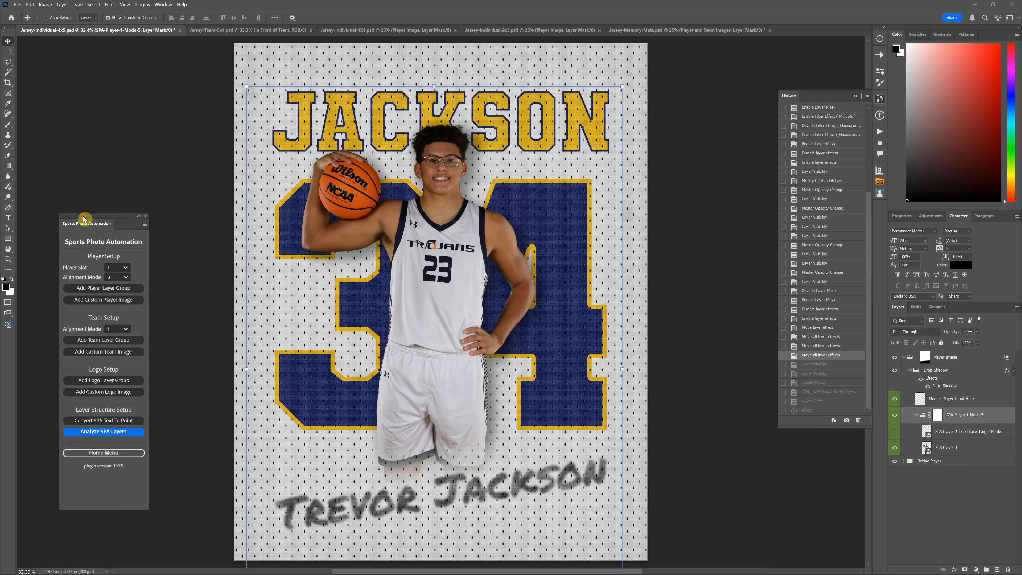
drag(86, 218, 701, 132)
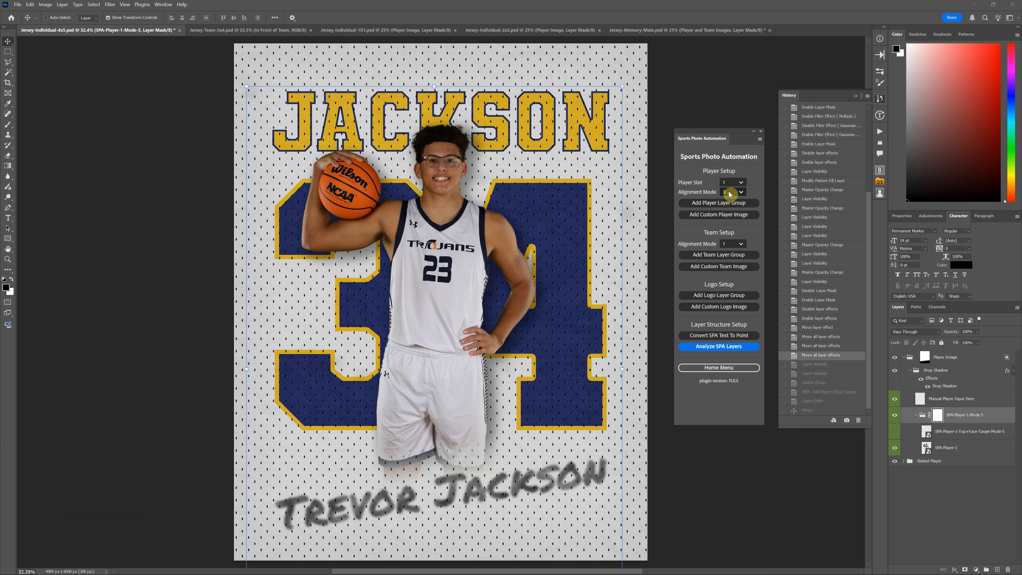
Look through the player alignment modes 1 to 13 and examine how far the player group's bounds extend past the canvas
click(730, 193)
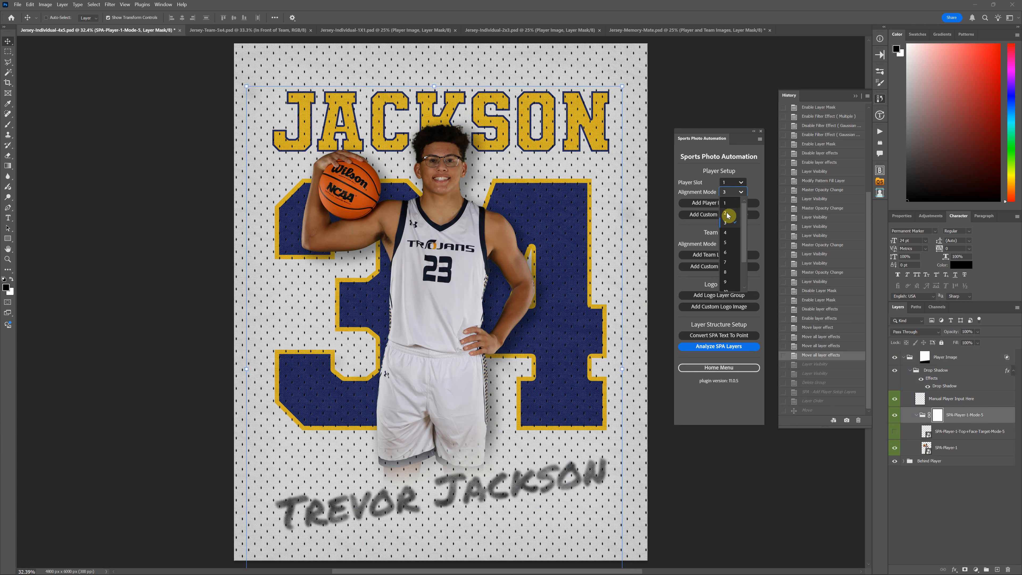
scroll(729, 268, down, 2)
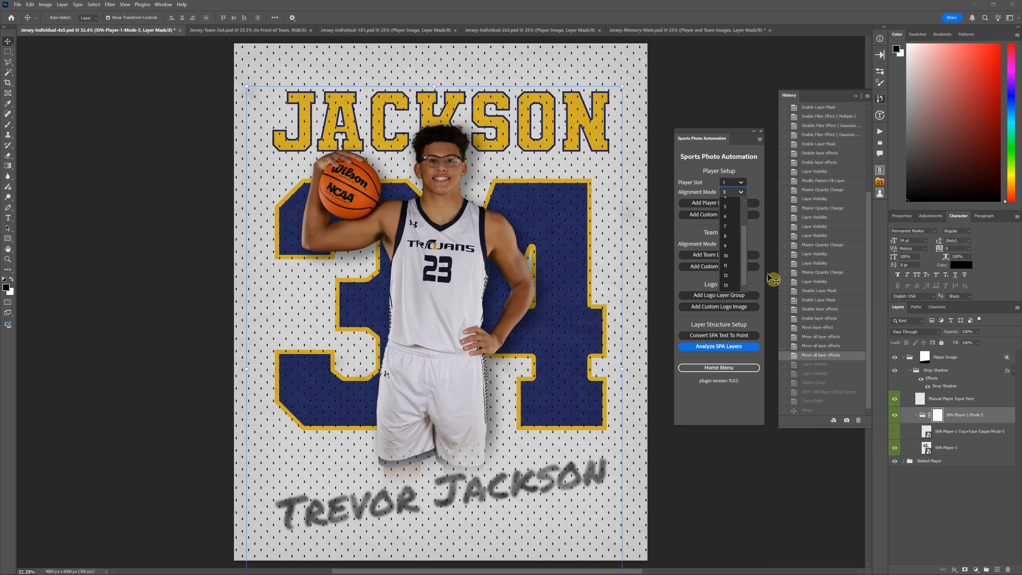
scroll(724, 242, up, 2)
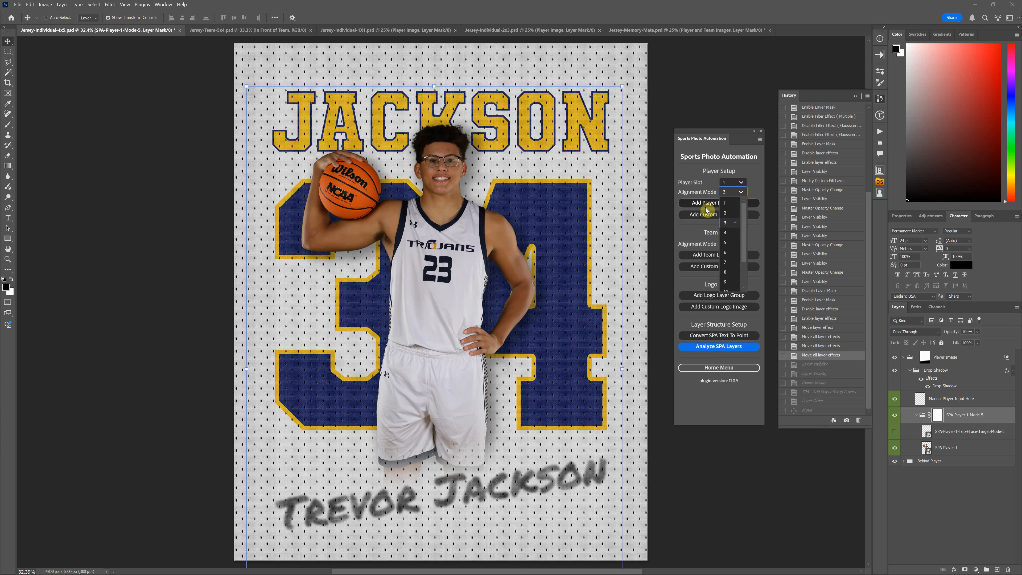
click(713, 191)
key(ctrl+minus)
key(ctrl+minus)
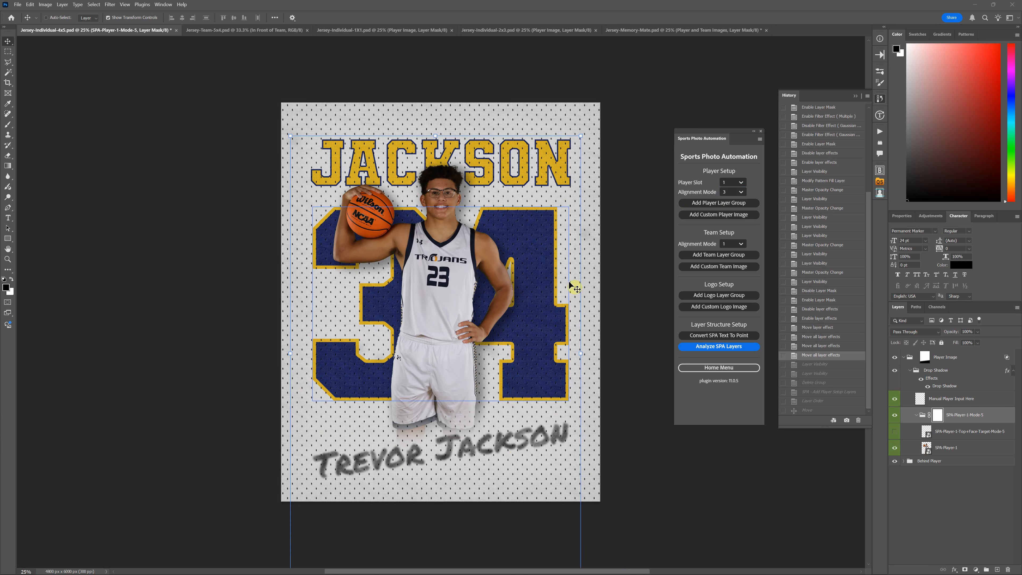
key(ctrl+minus)
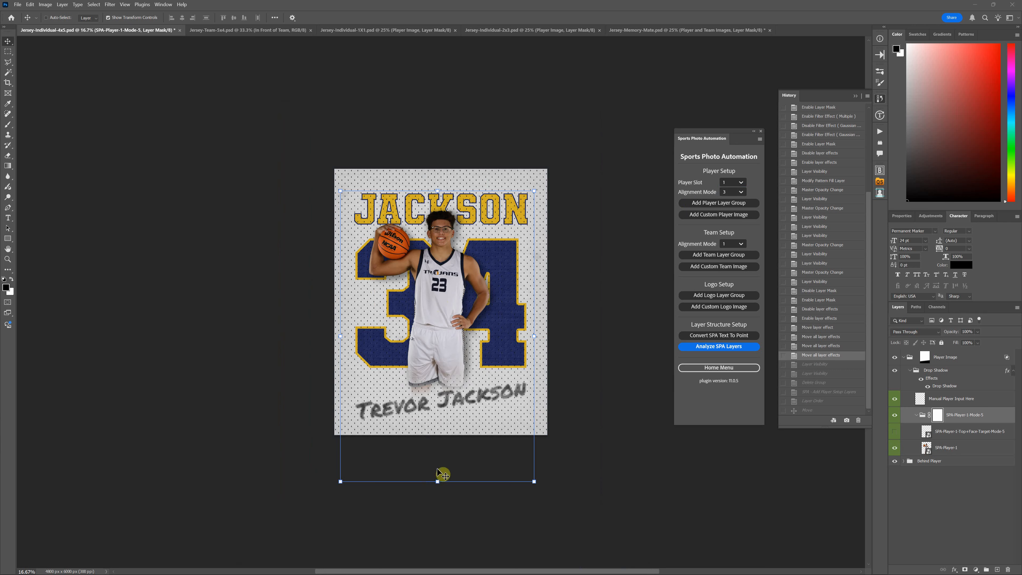
ctrl+click(460, 389)
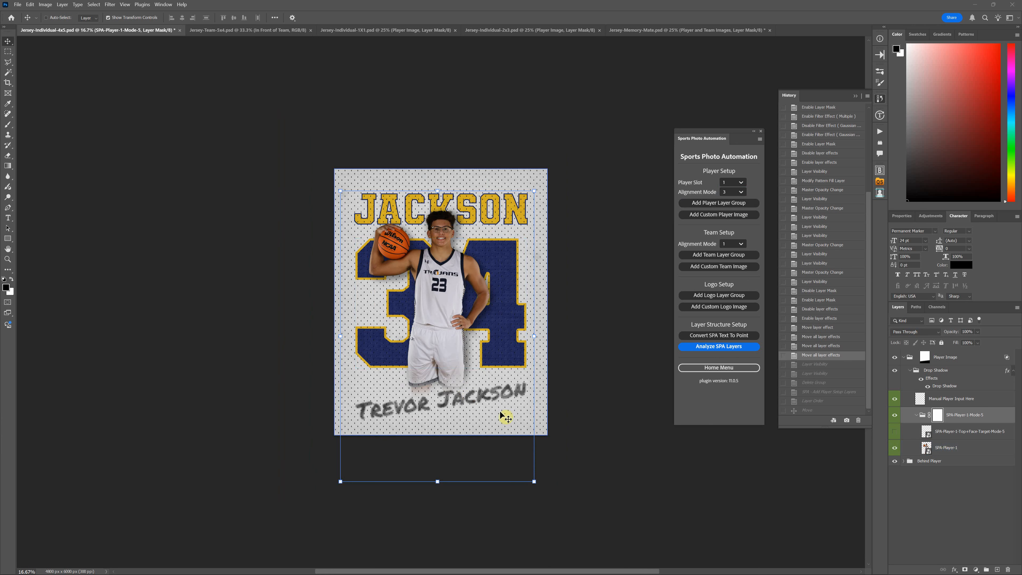
Try player alignment mode 1, and set the mode to 5 to match the existing player group
click(744, 193)
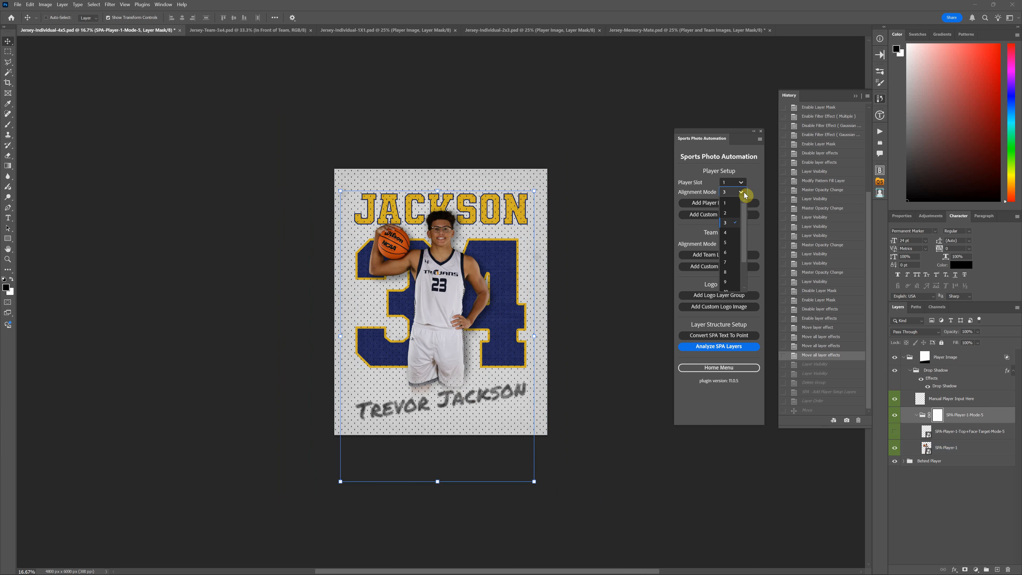
click(730, 203)
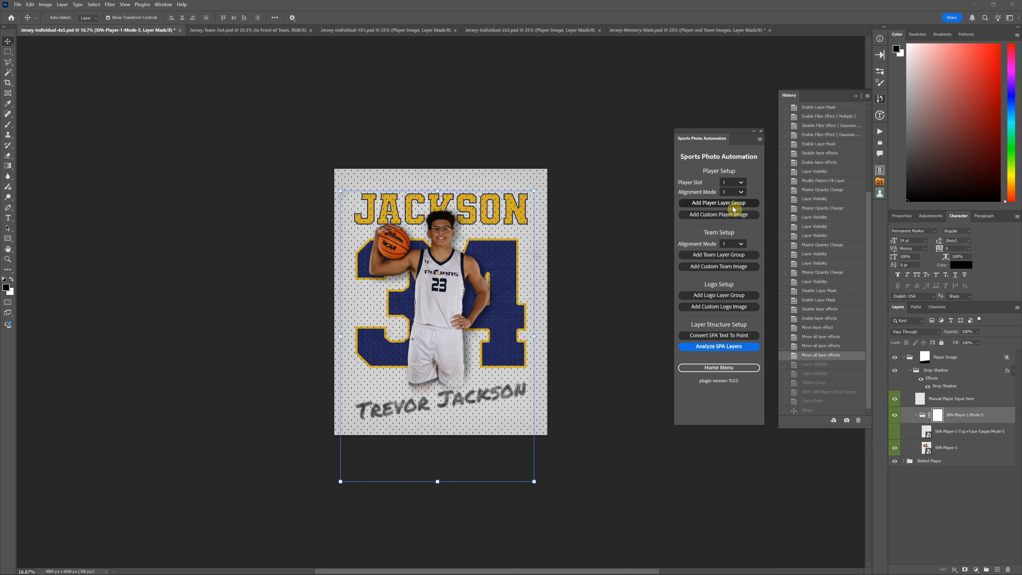
click(741, 191)
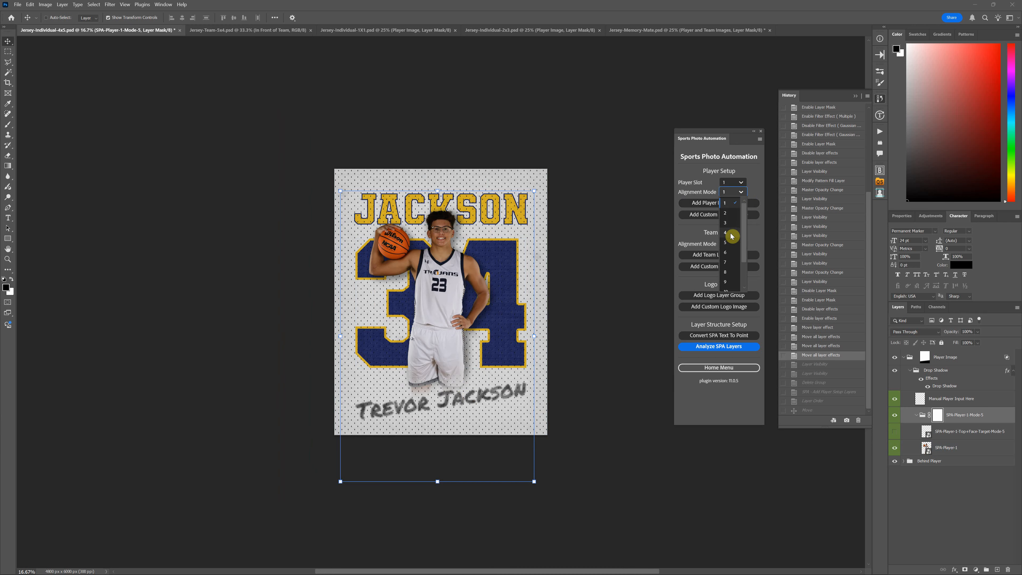
click(732, 242)
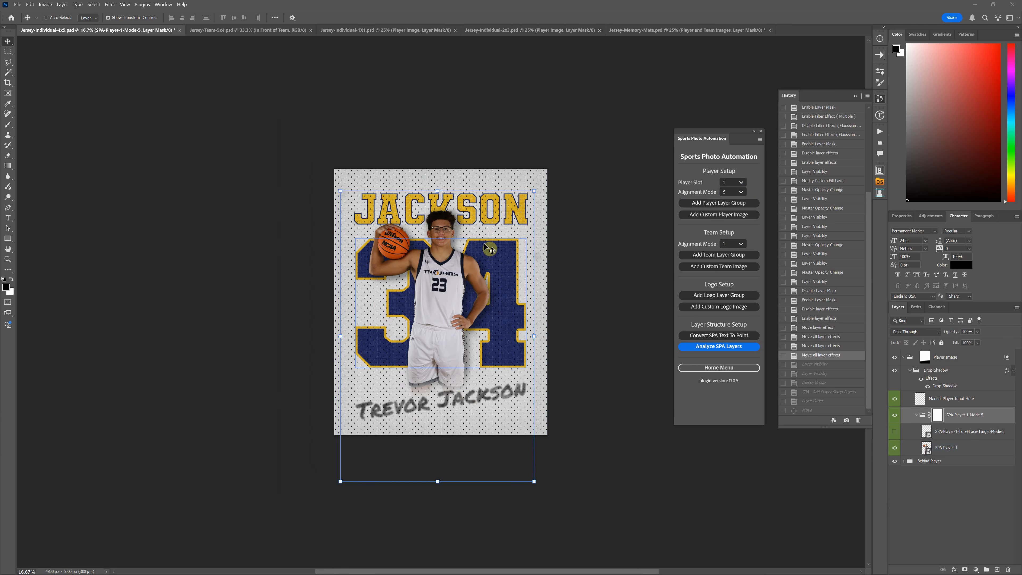
Delete the SPA-Player-1-Mode-5 group and look through the player alignment modes available for a replacement
key(ctrl+plus)
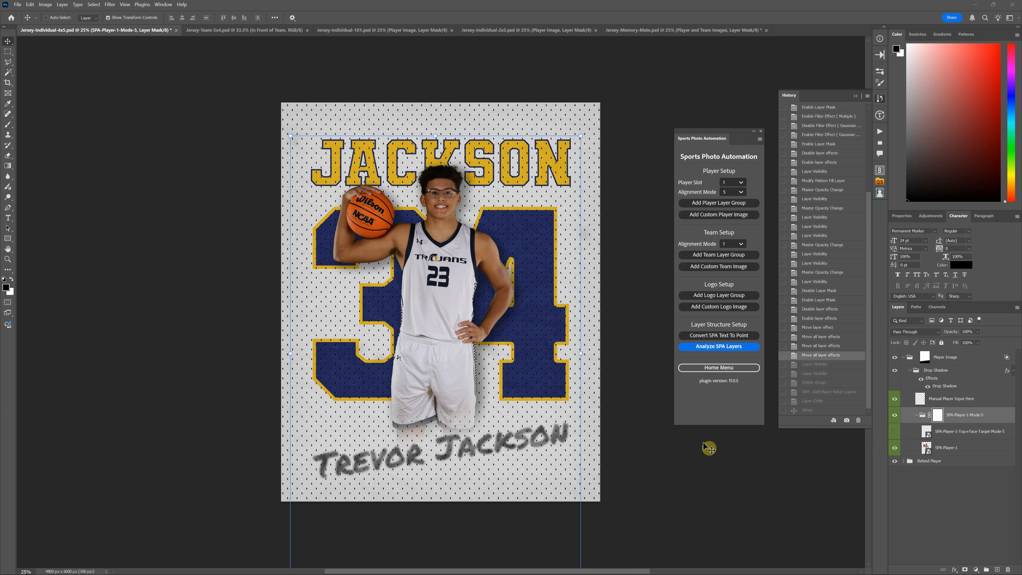
scroll(710, 449, down, 2)
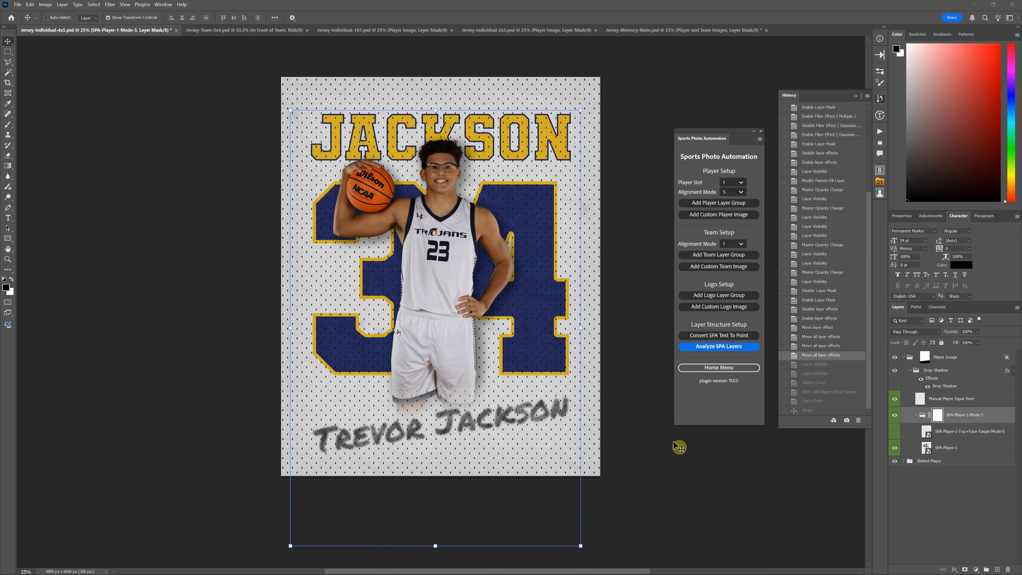
scroll(680, 447, down, 3)
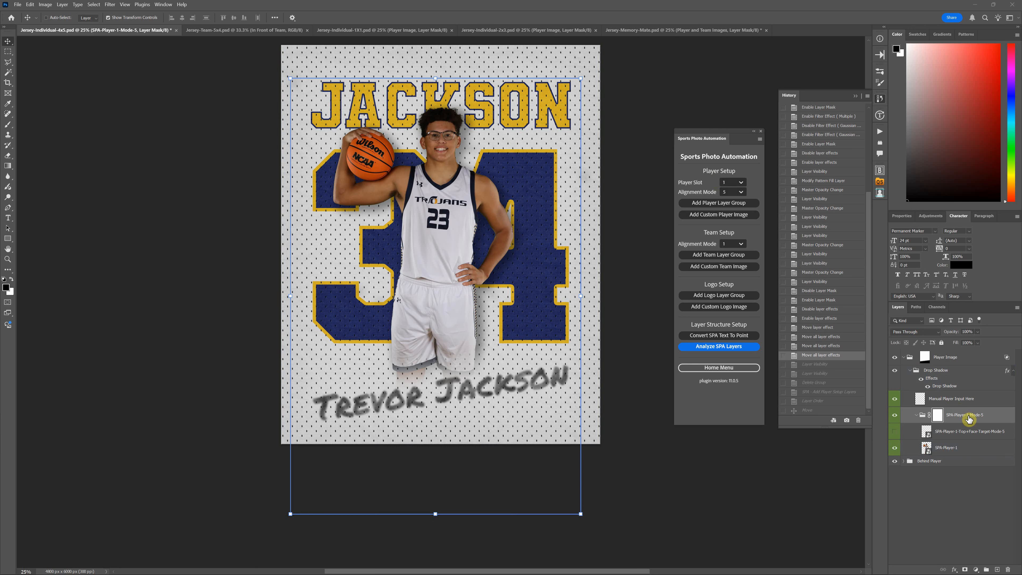
drag(982, 418, 1008, 570)
click(729, 194)
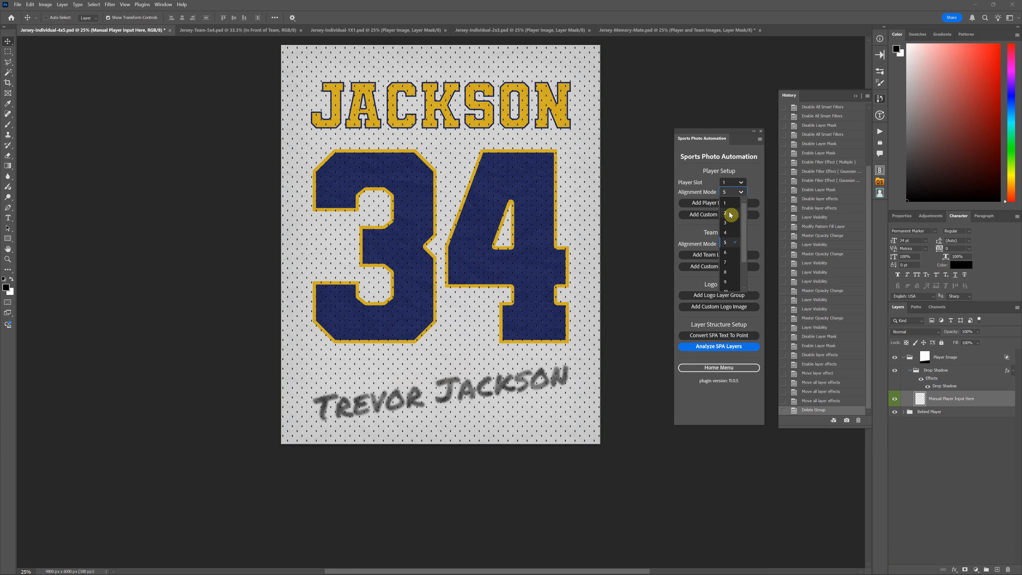
scroll(734, 258, down, 2)
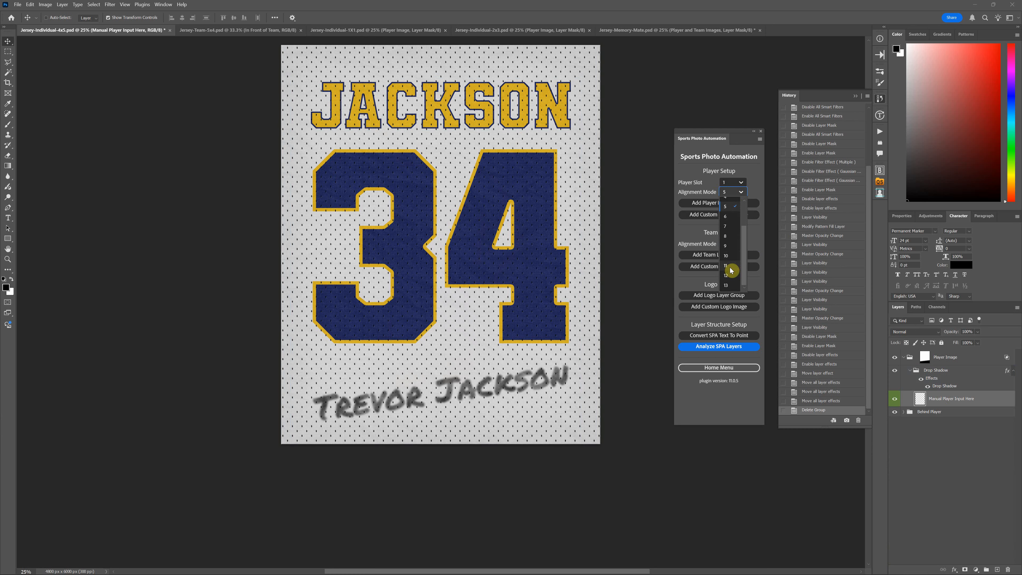
scroll(737, 261, up, 2)
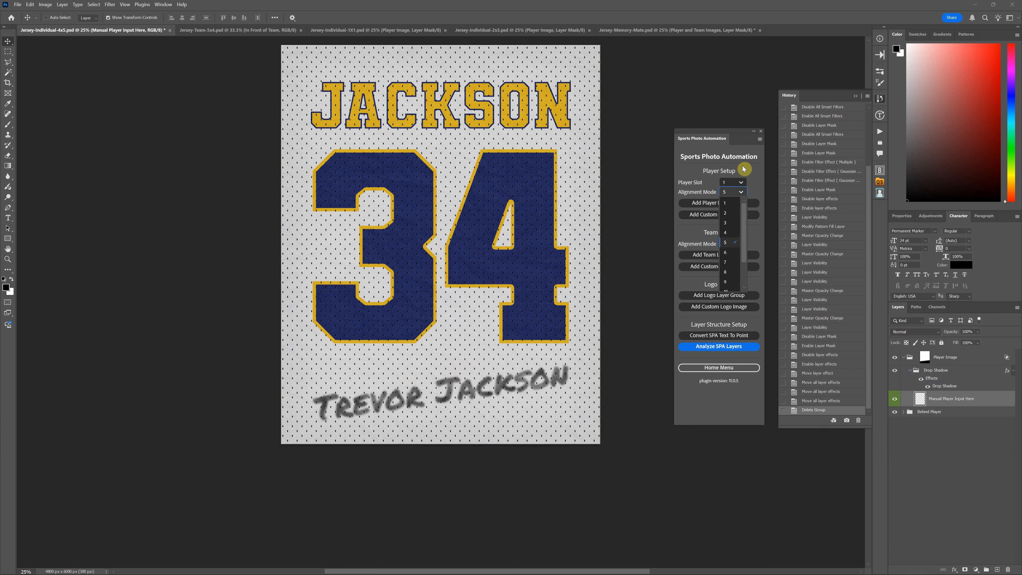
click(747, 172)
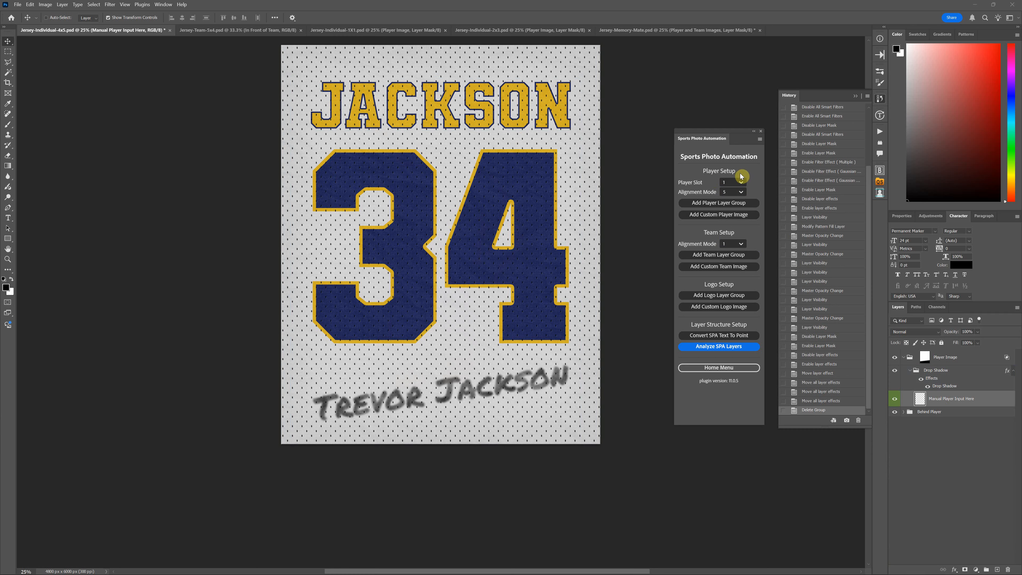
Run the BULLS color theme action from the JERSEY-TEMPLATE-THEMES set on the jersey, followed by the GATORS theme
scroll(839, 183, up, 1)
click(880, 132)
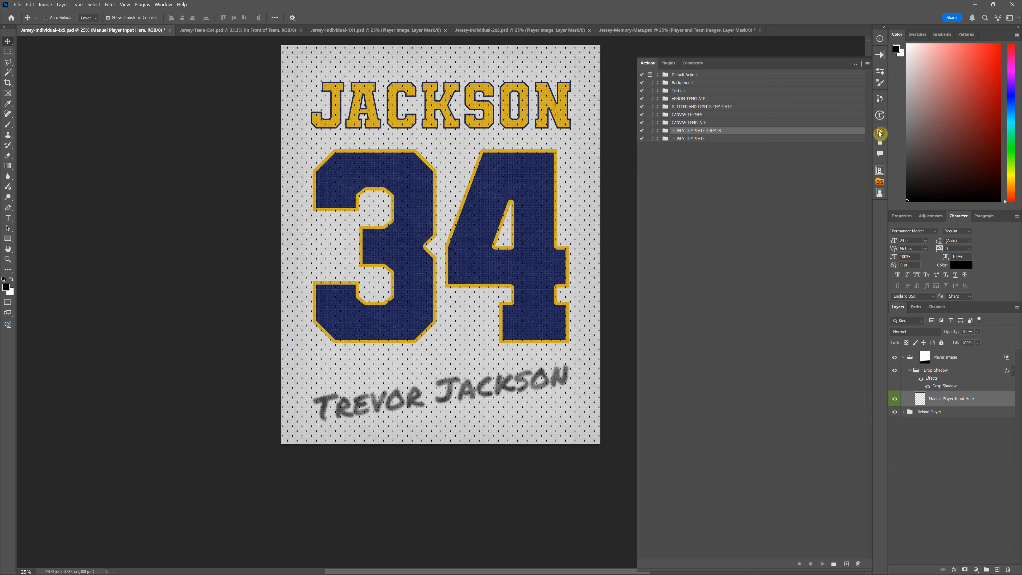
click(658, 130)
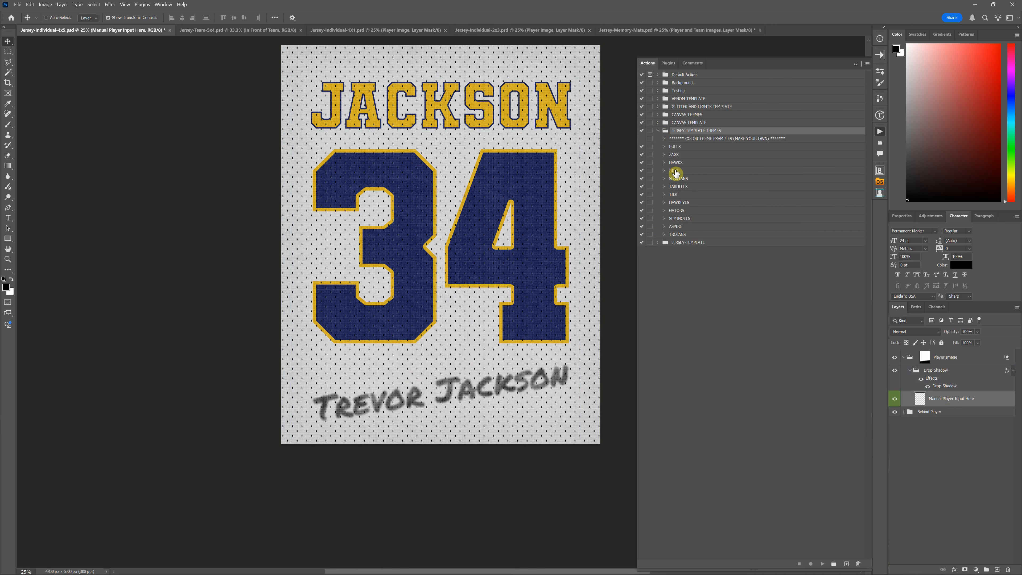
click(674, 154)
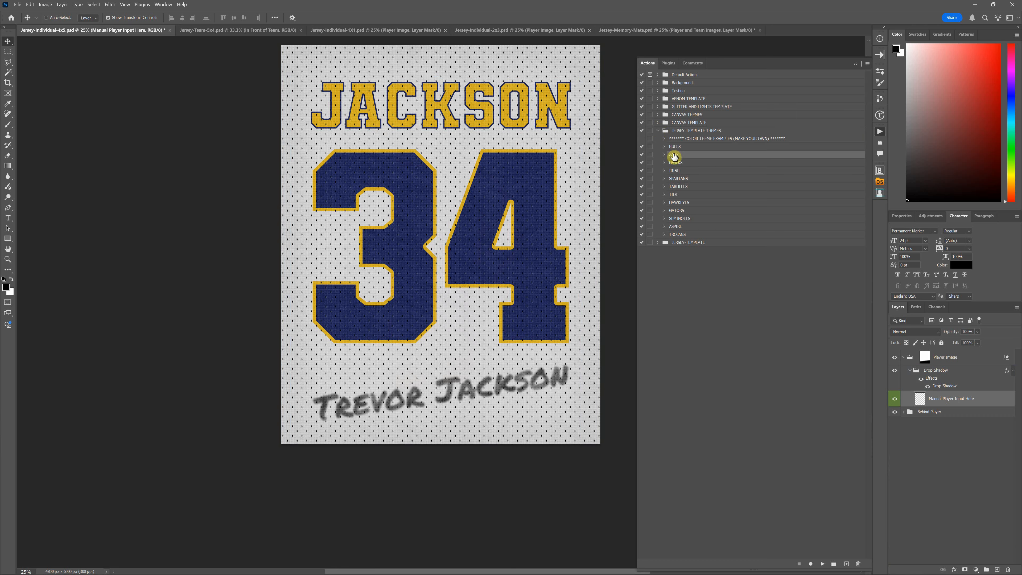
click(675, 147)
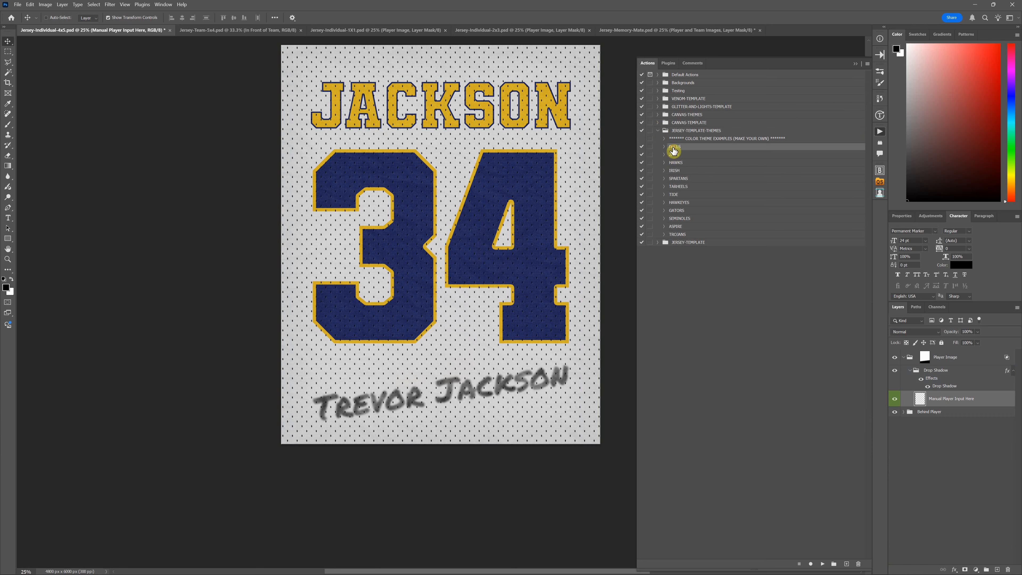
click(823, 565)
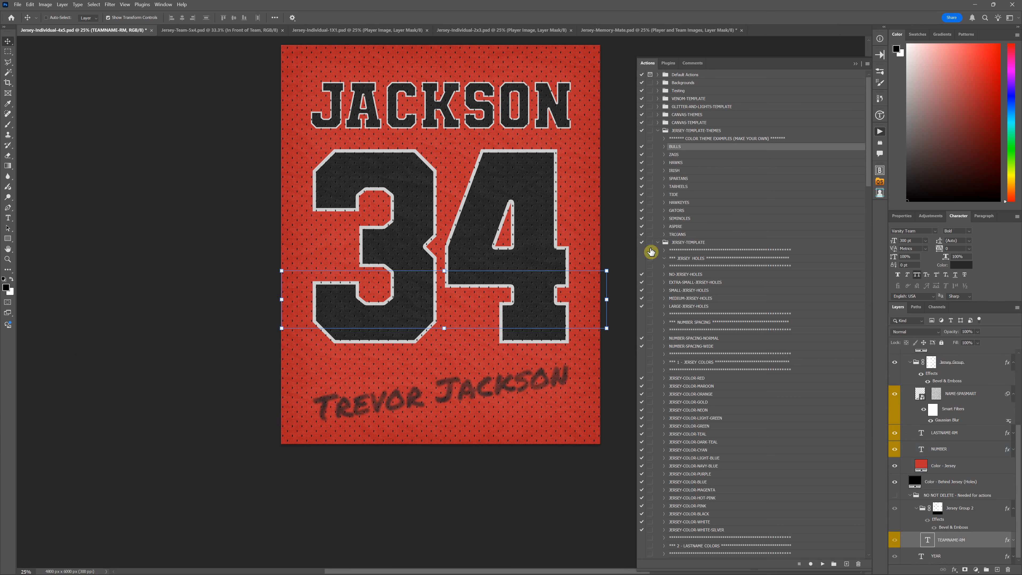
click(673, 211)
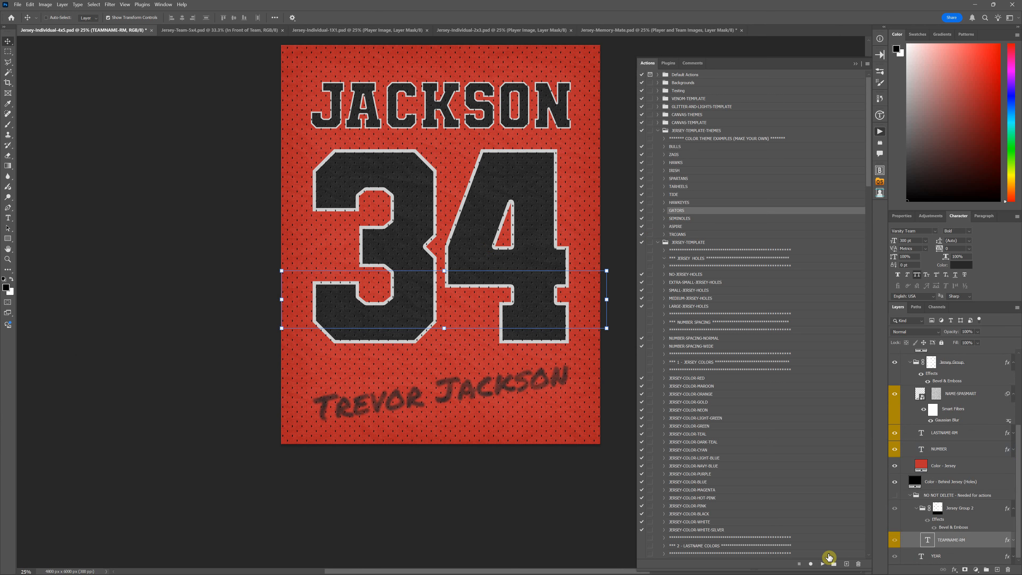
click(824, 564)
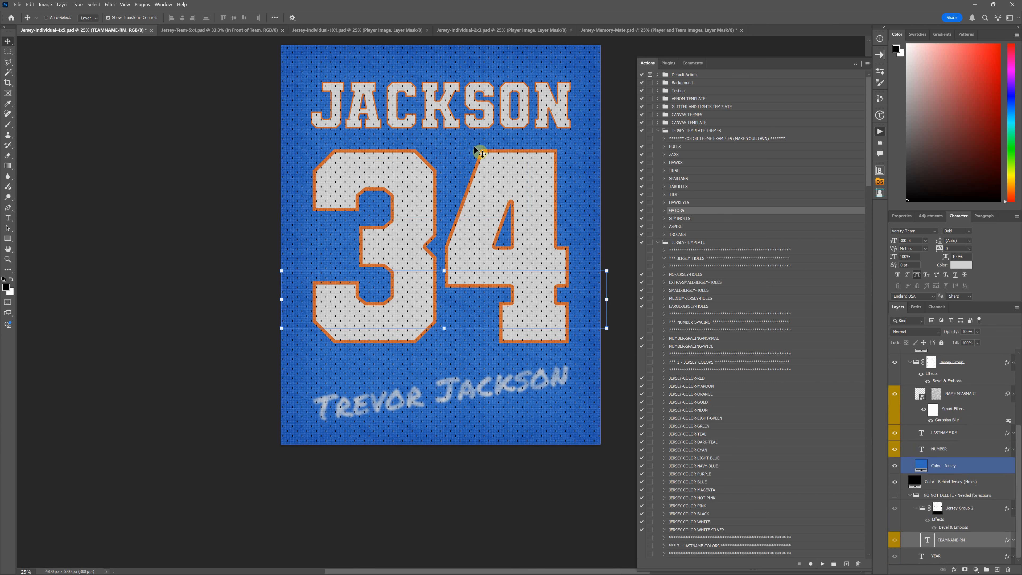